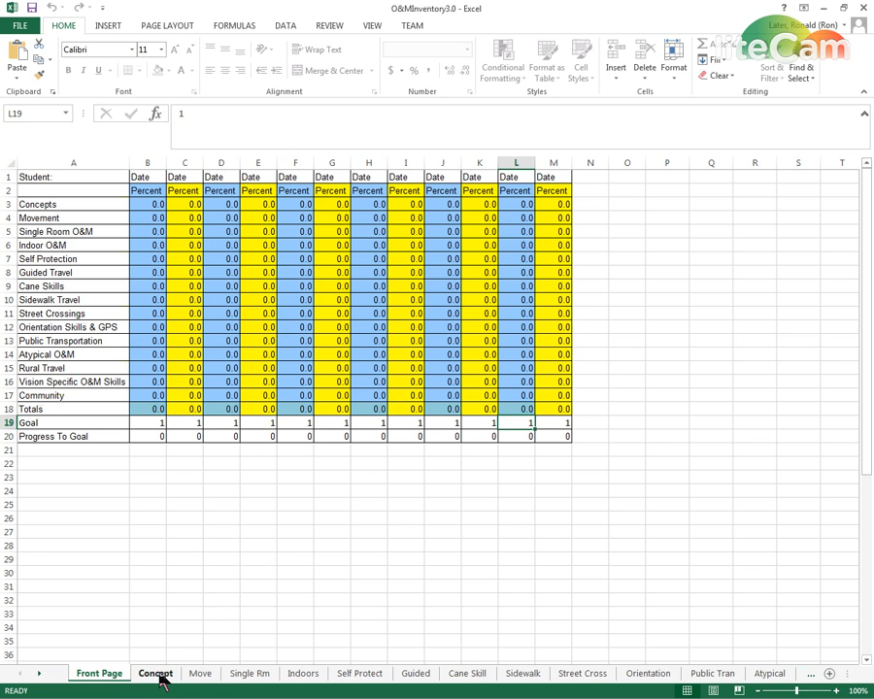
Open the Self Protect sheet of O&MInventory3.0 and look over its data sets and rating scale
left_click(361, 676)
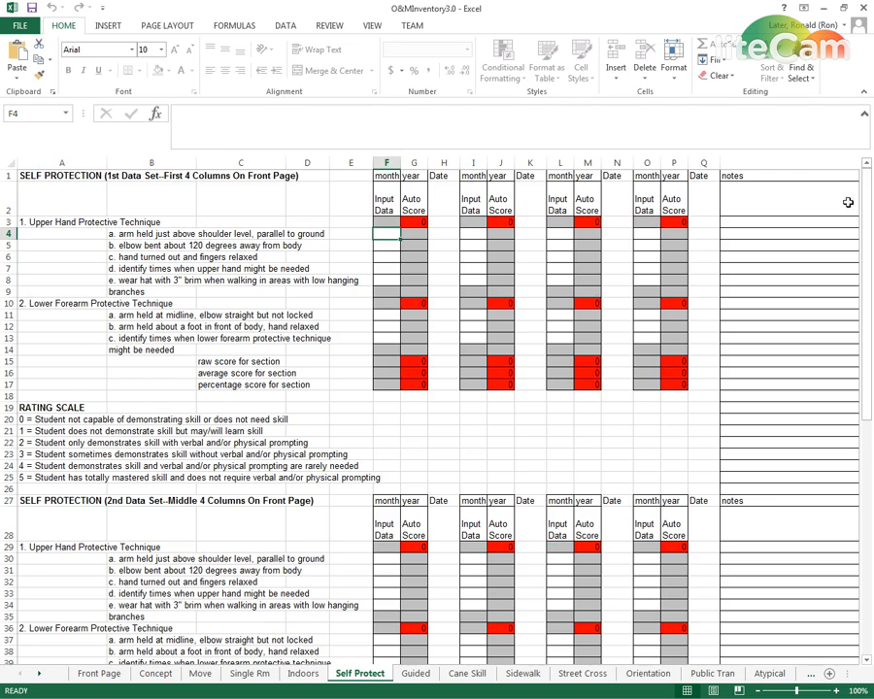
mouse_move(865, 209)
left_mouse_down()
mouse_move(870, 449)
mouse_move(869, 219)
left_mouse_up()
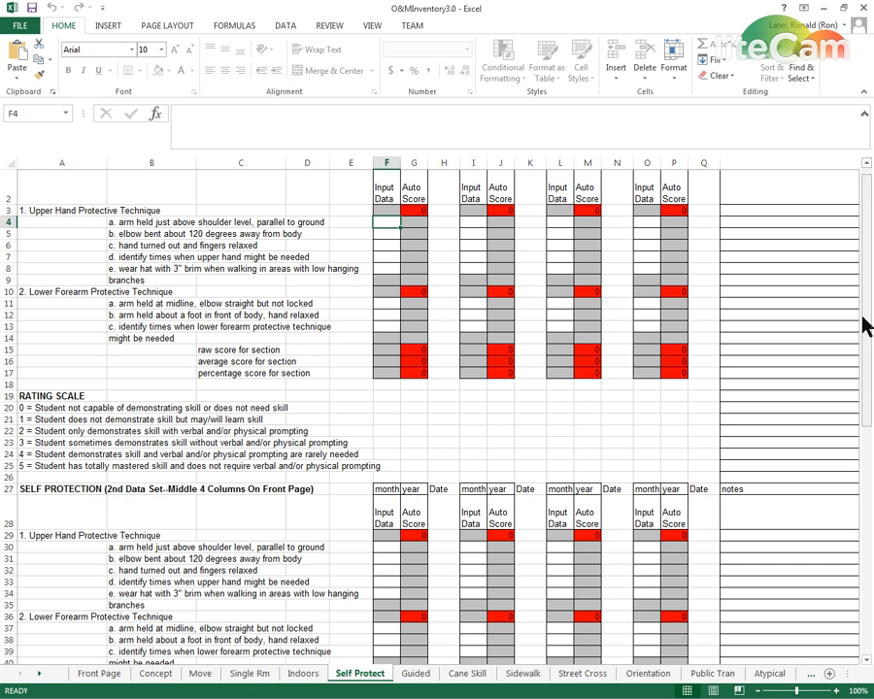
left_click_drag(864, 327, 863, 175)
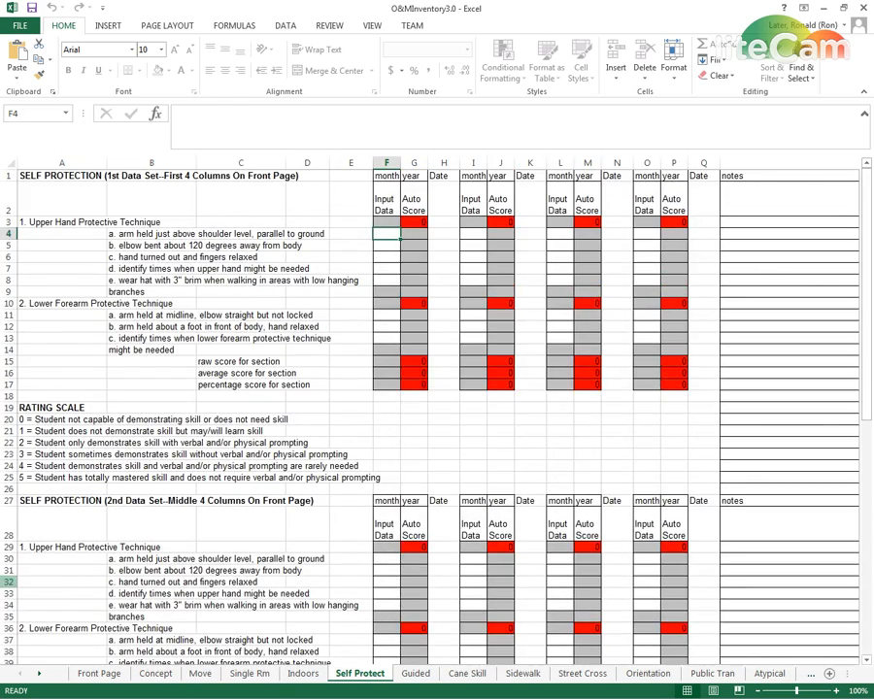
Switch to the O&MInventory4.0 workbook and examine the layout of its Self Protect sheet and Front Page
key("alt+Tab")
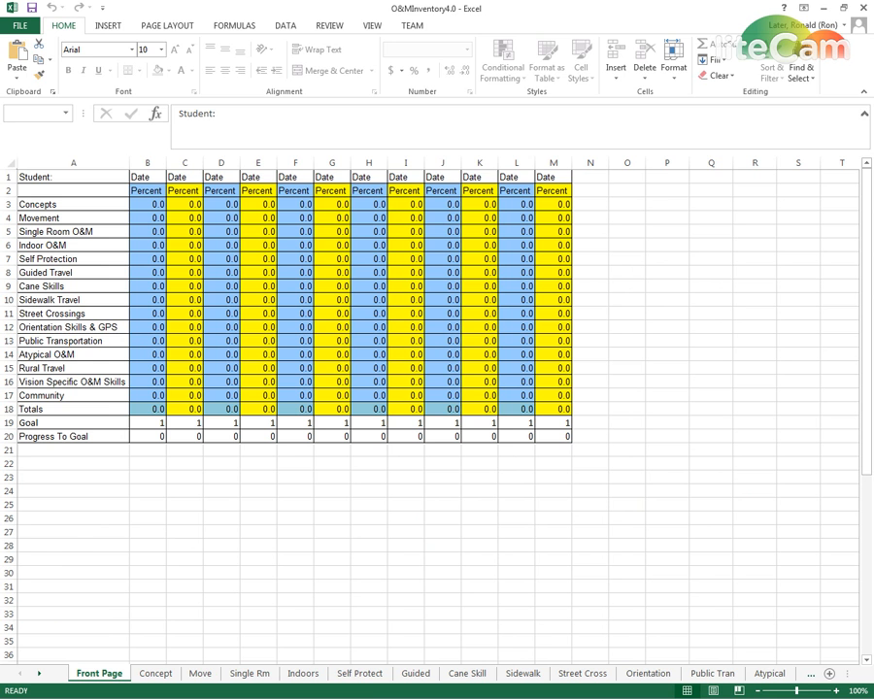
left_click(360, 674)
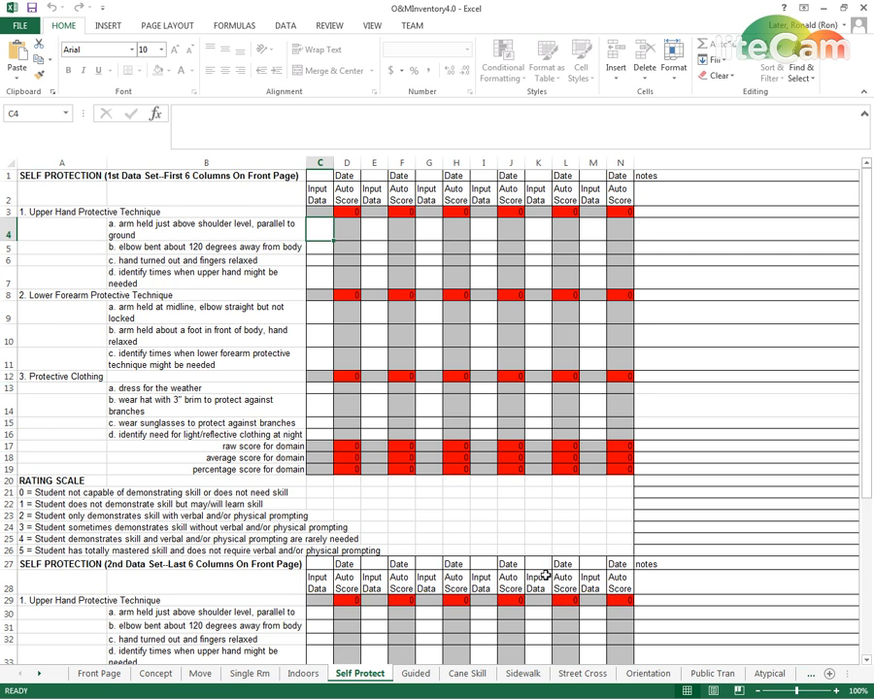
left_click(105, 680)
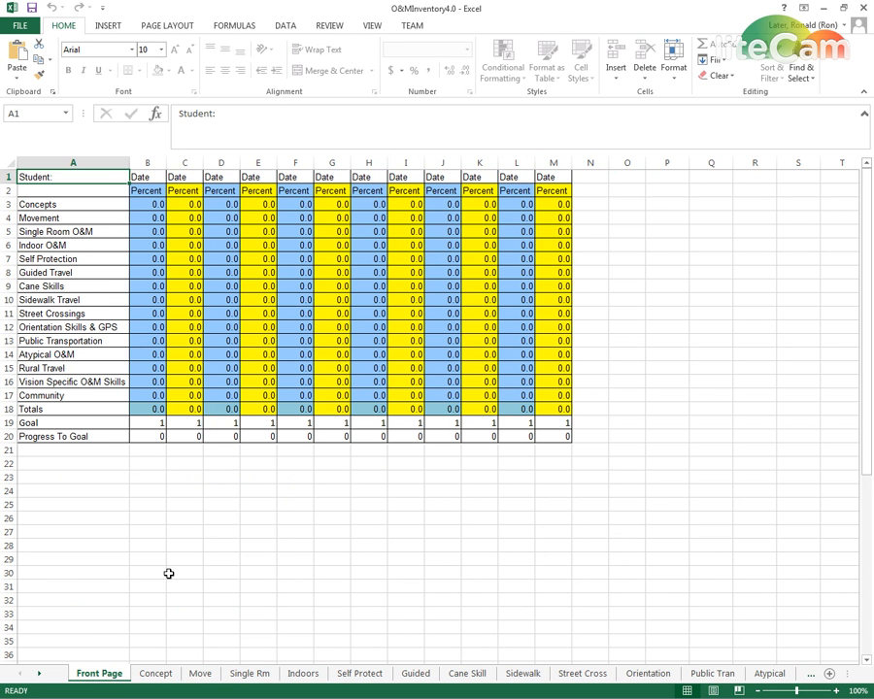
left_click(357, 678)
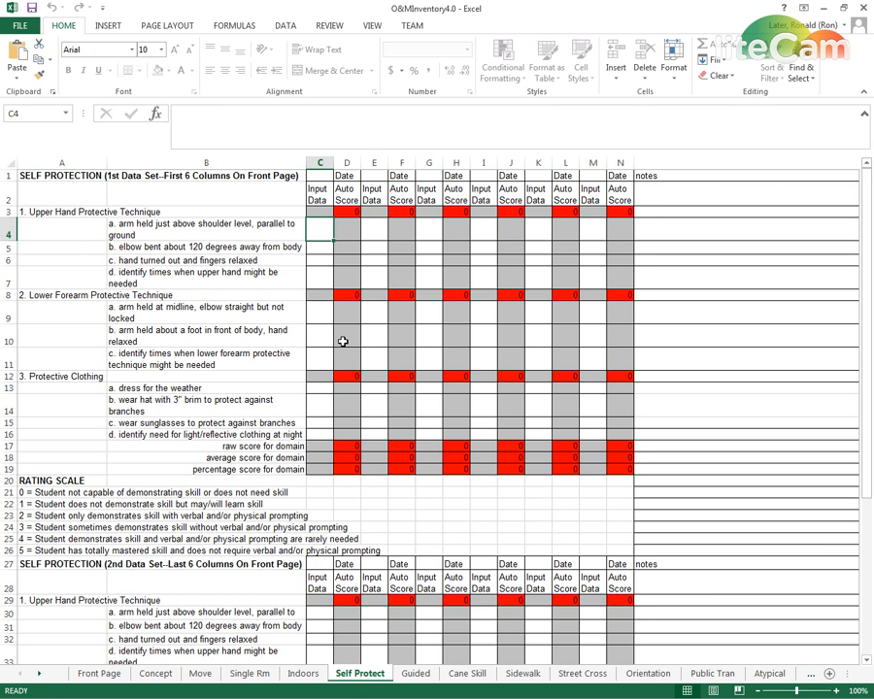
left_click(601, 212)
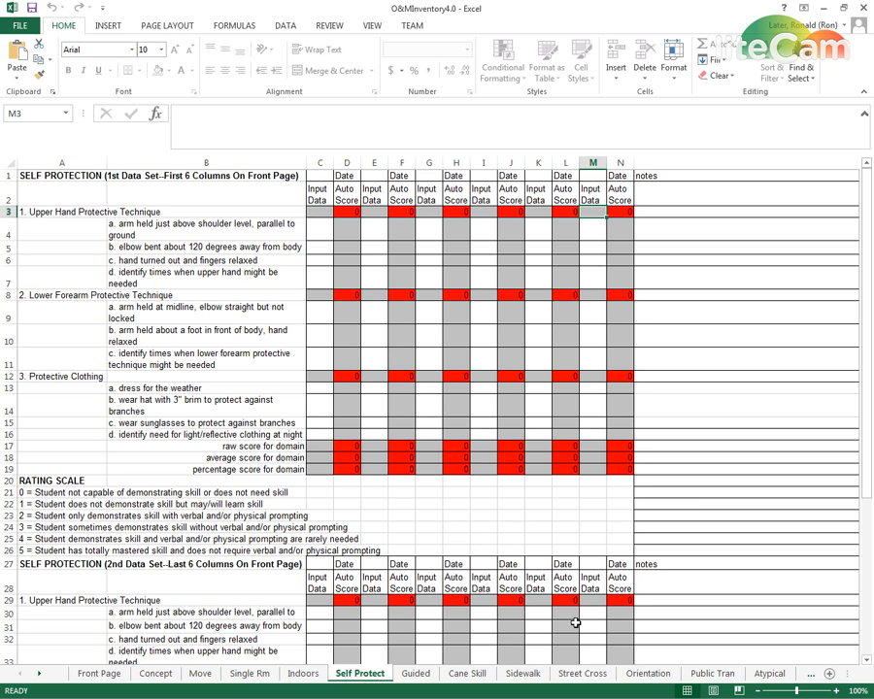
left_click(222, 354)
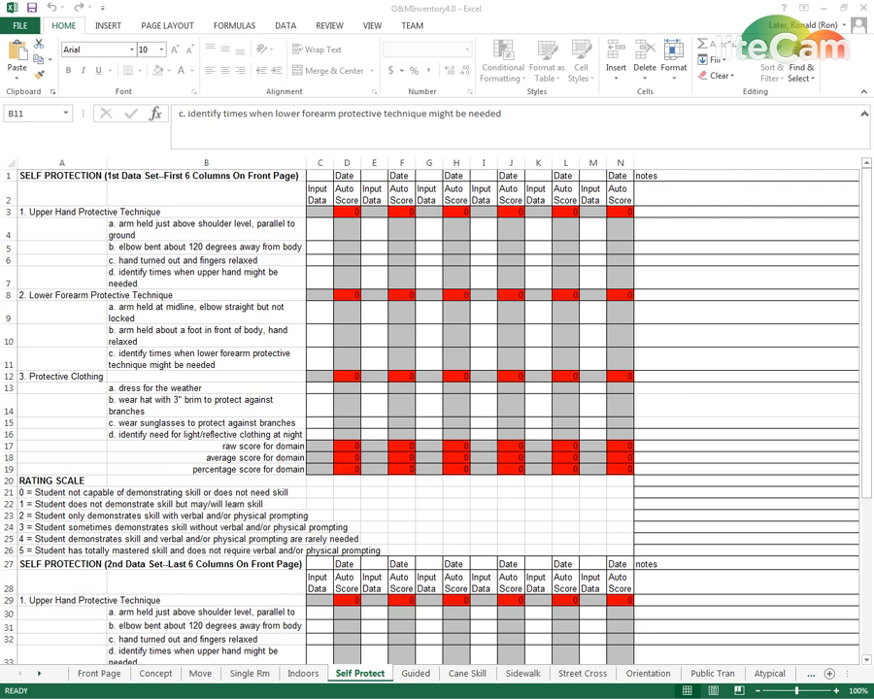
Return to O&MInventory3.0 and examine how wrapped skill descriptions occupy extra greyed rows on the Self Protect and Sidewalk sheets
key("alt+Tab")
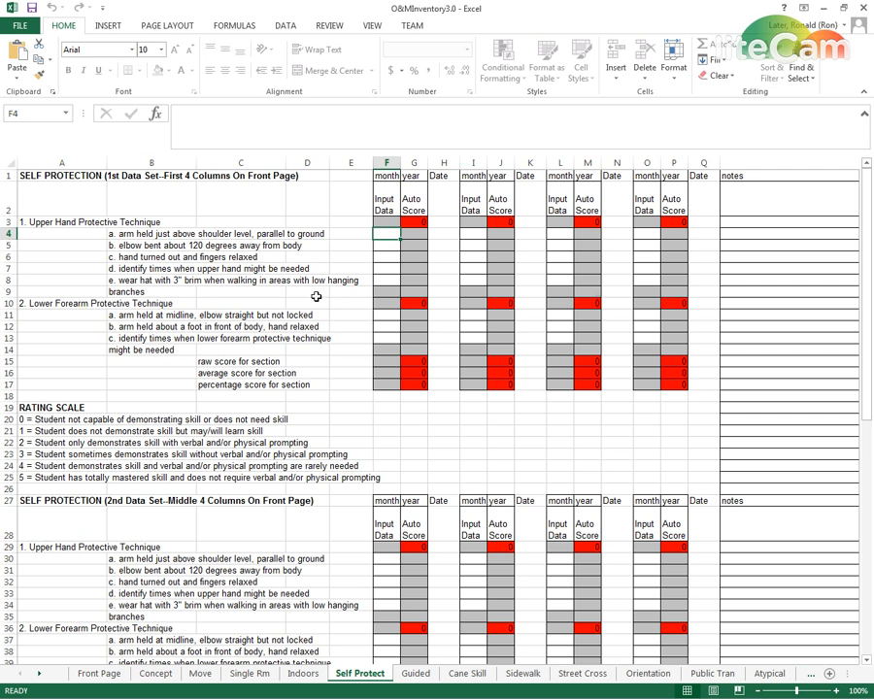
left_click(383, 292)
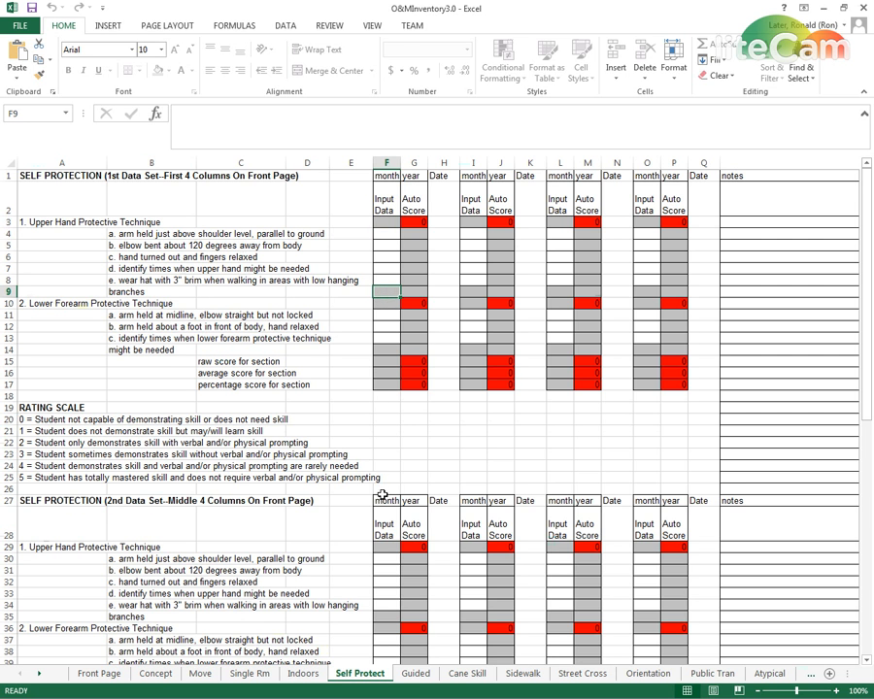
scroll(384, 496, "down", 2)
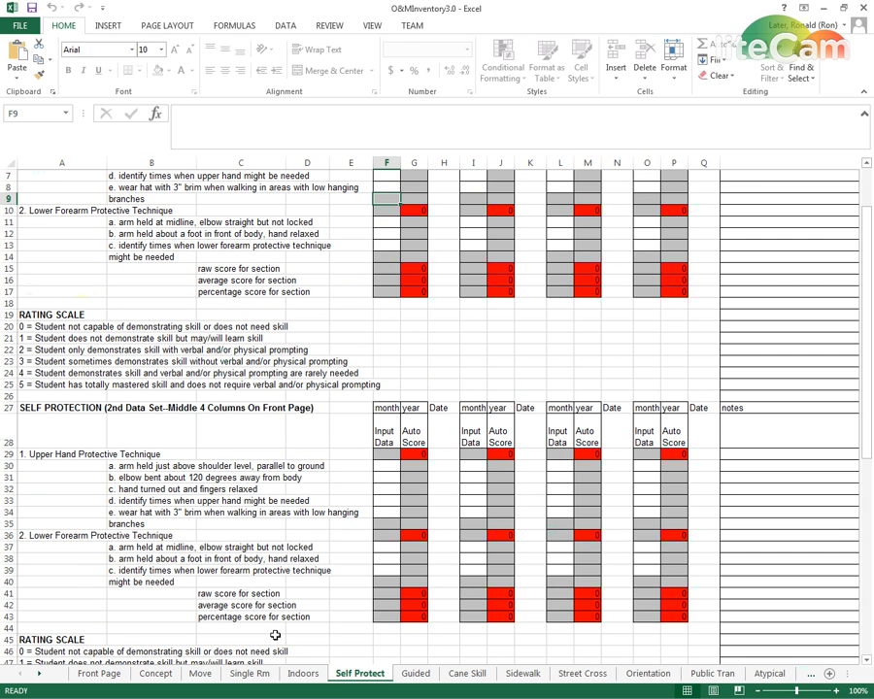
left_click(511, 673)
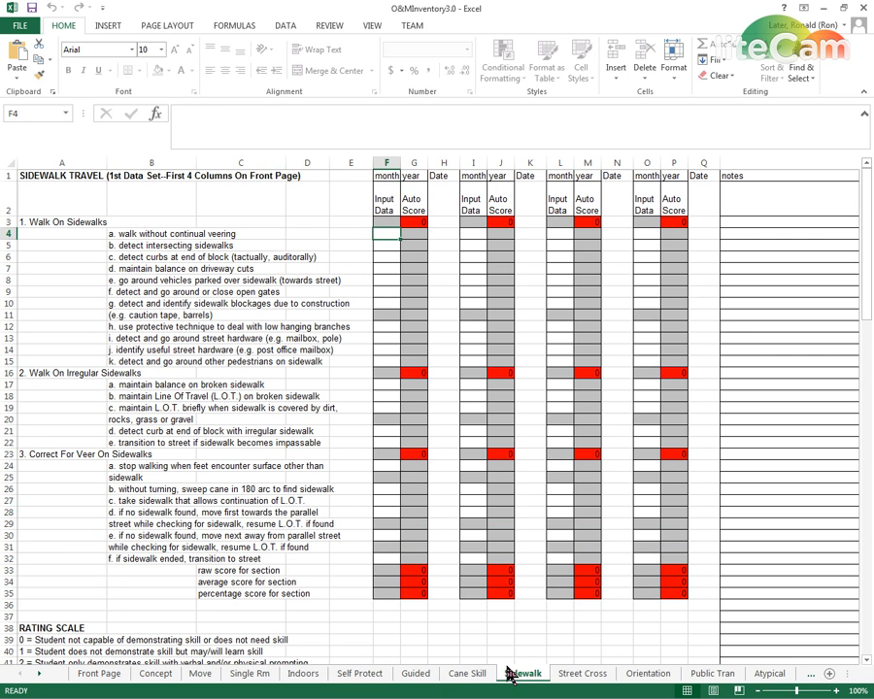
left_click(385, 476)
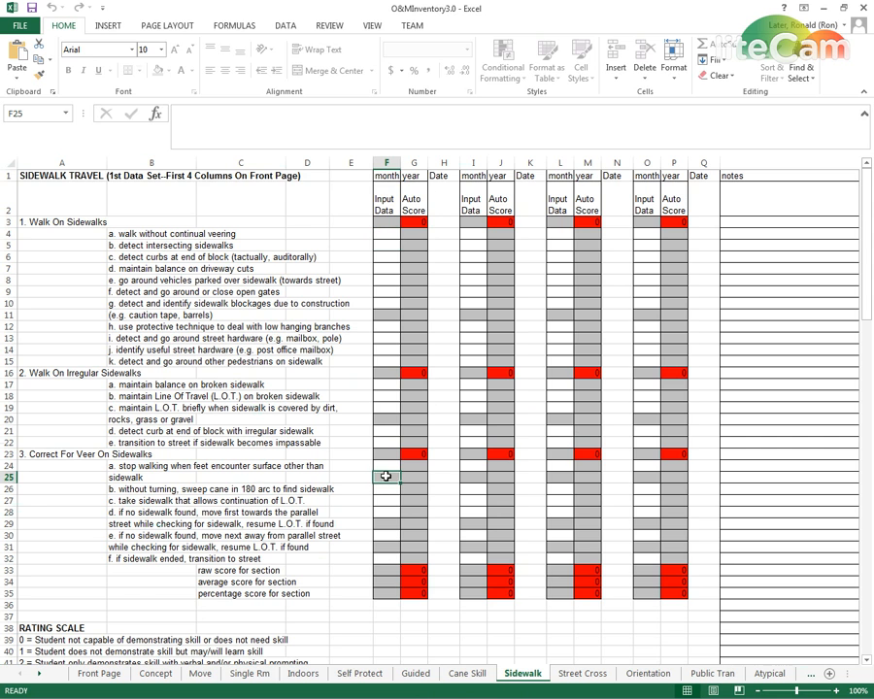
left_click(113, 467)
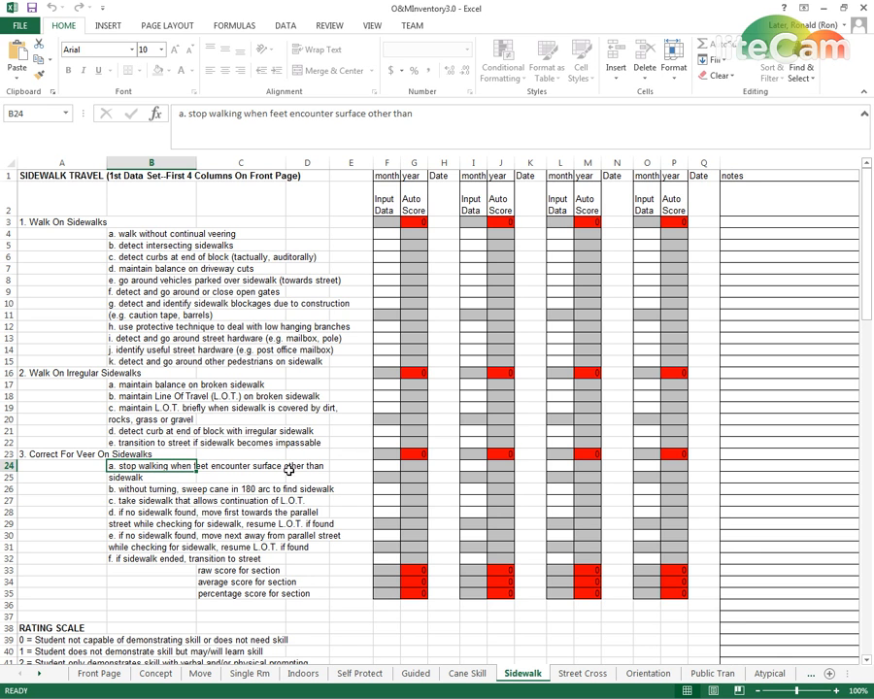
left_click(121, 478)
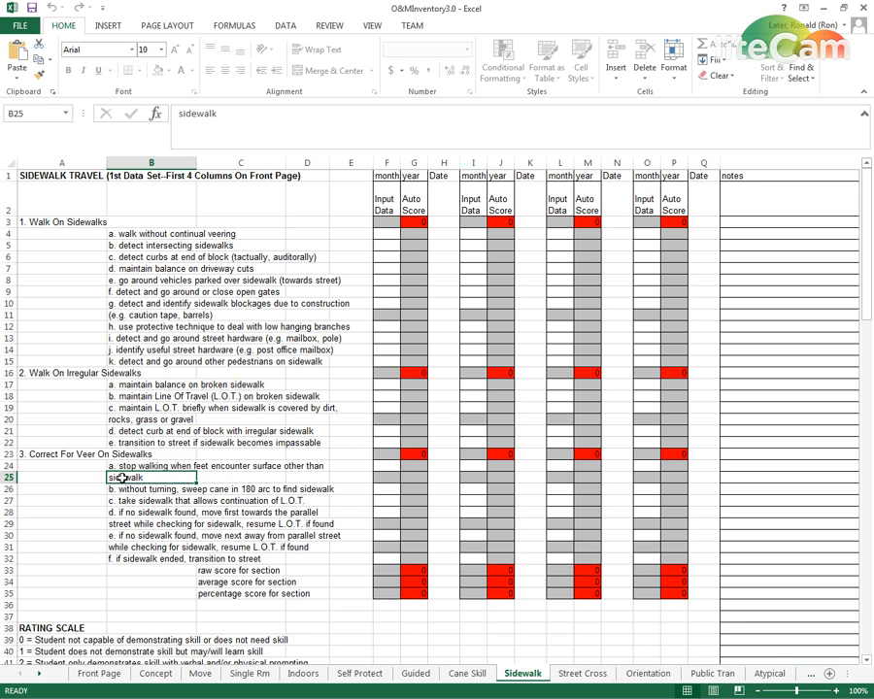
left_click(388, 478)
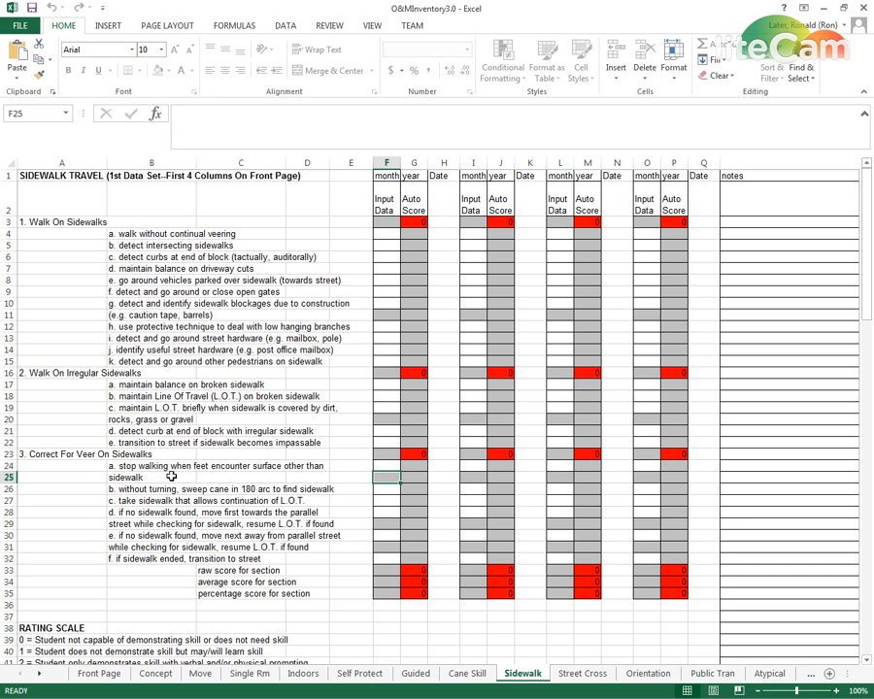
left_click(386, 467)
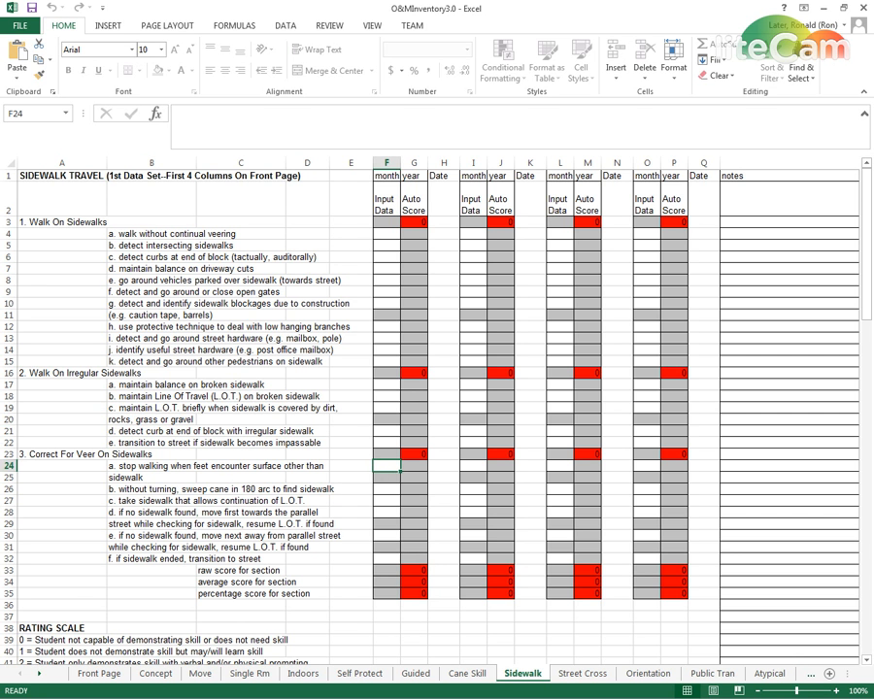
Switch to O&MInventory4.0 and examine the skill rows and both data sets on its Sidewalk sheet
key("alt+Tab")
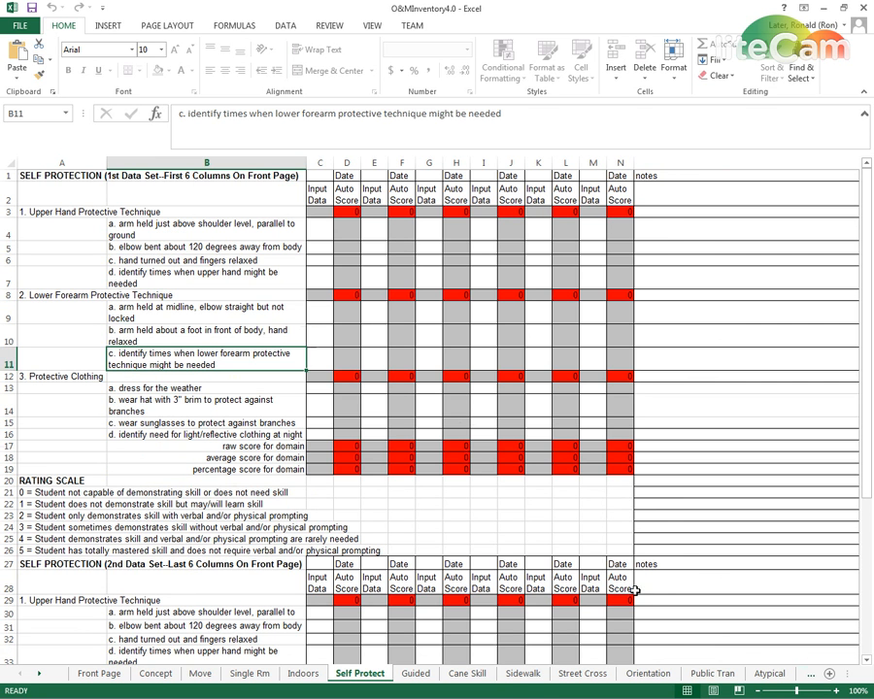
left_click(523, 673)
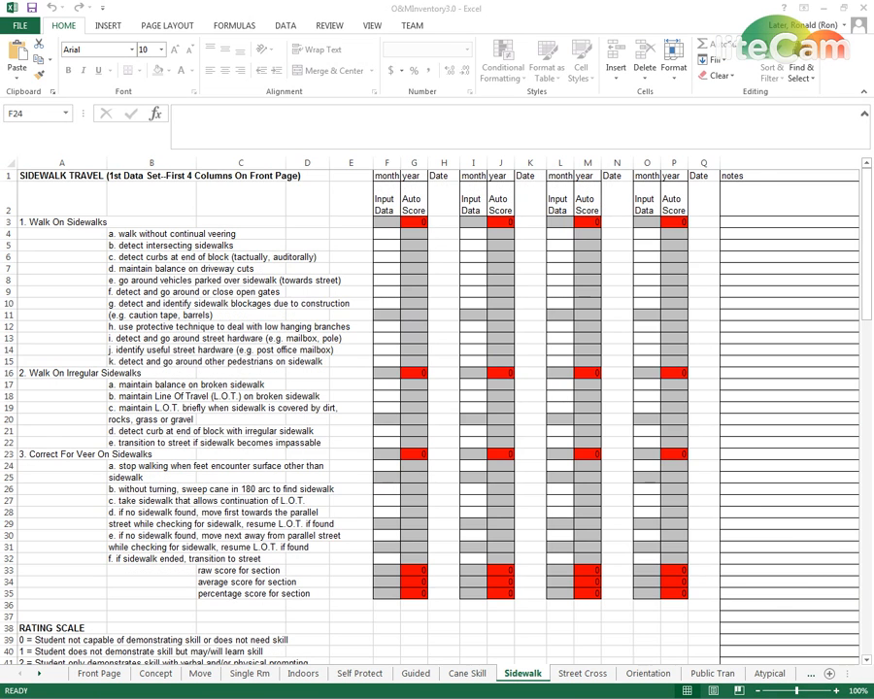
key("alt+Tab")
key("alt+Tab")
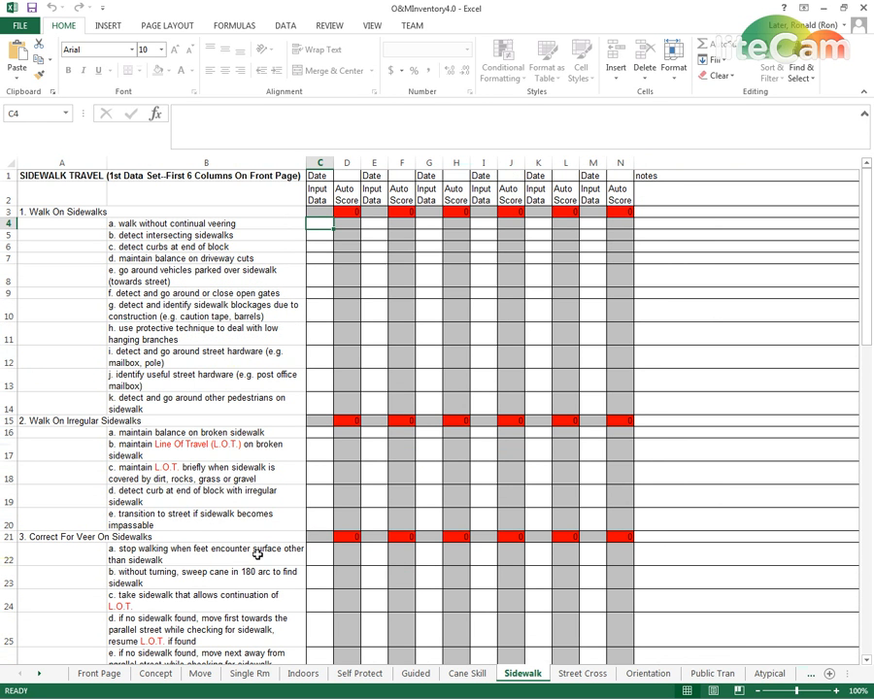
left_click(314, 550)
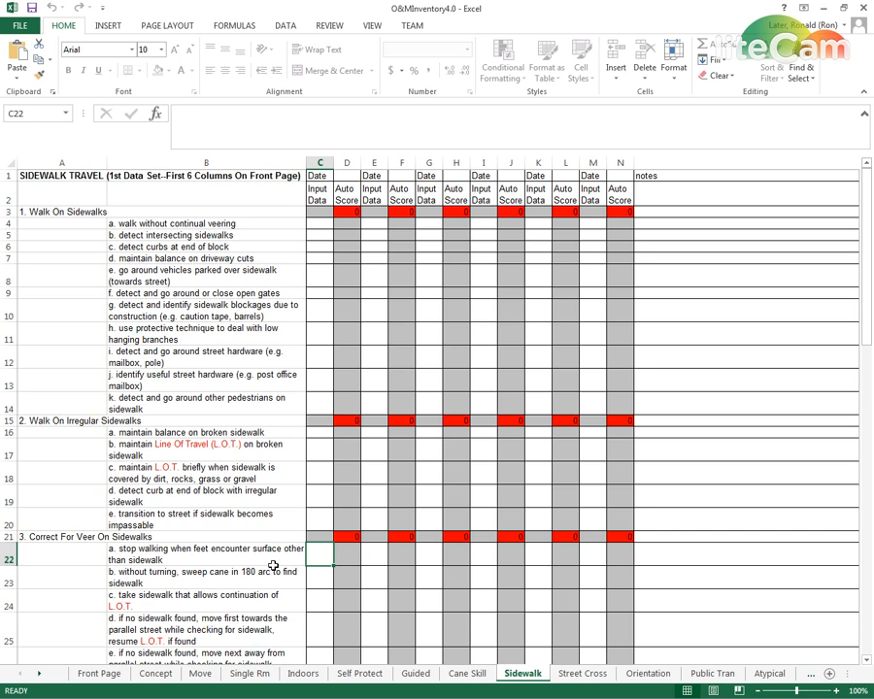
scroll(273, 566, "down", 7)
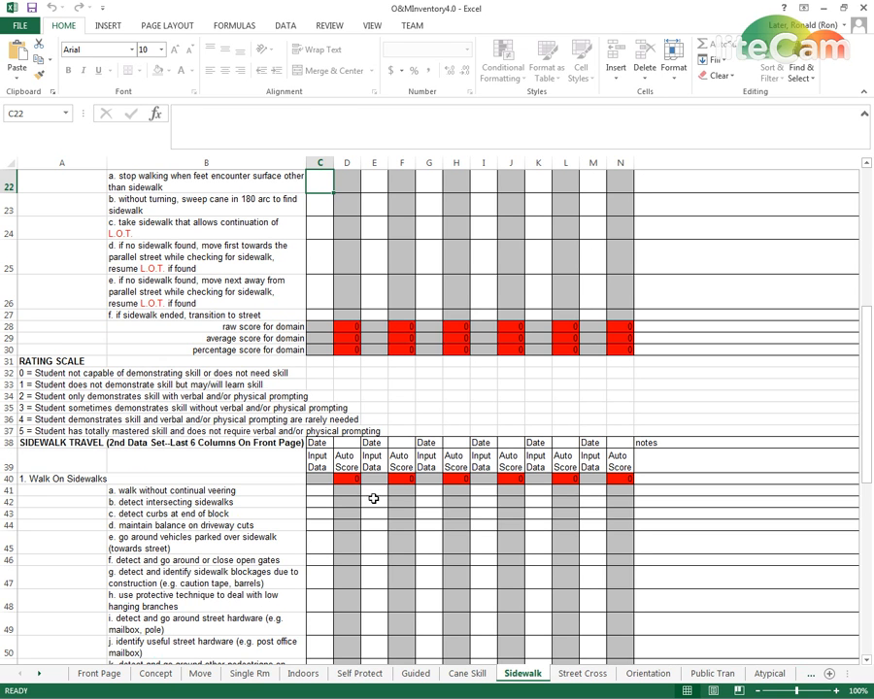
left_click(327, 479)
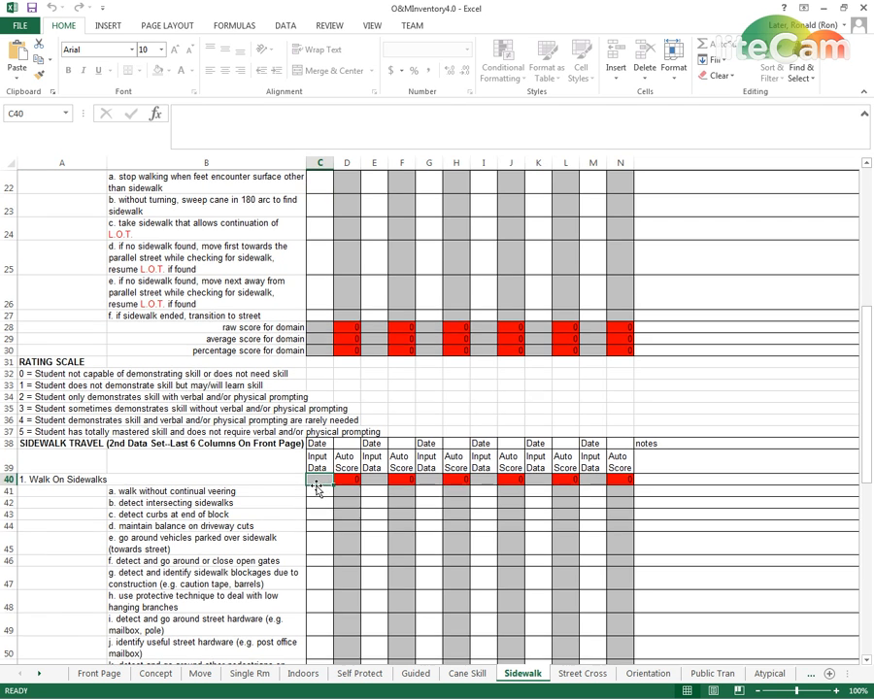
scroll(316, 480, "up", 7)
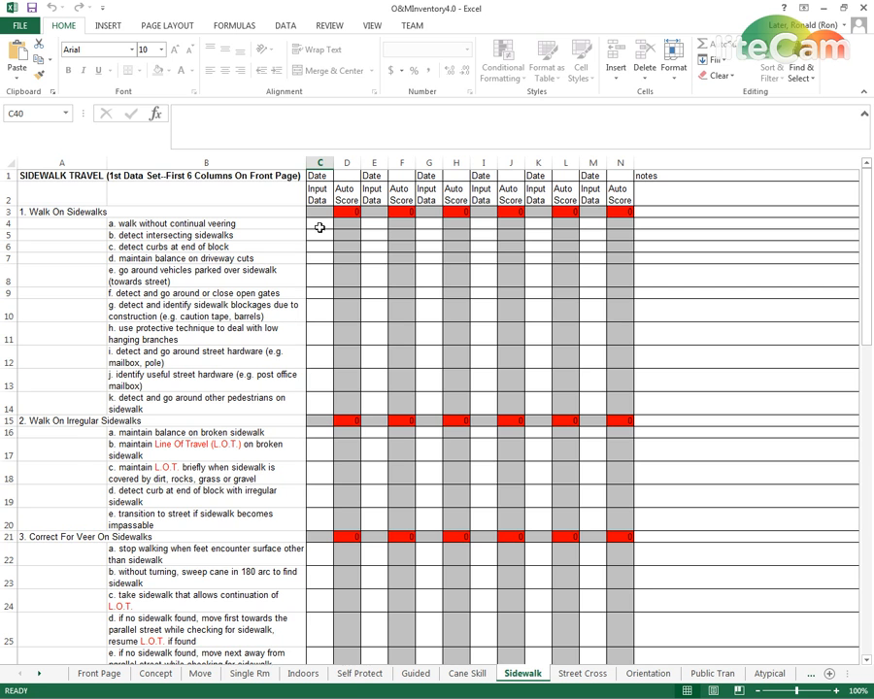
On the Self Protect sheet, enter the scores 2, 3 and 2 for Upper Hand Protective Technique skills a to c in C4:C6
left_click(361, 674)
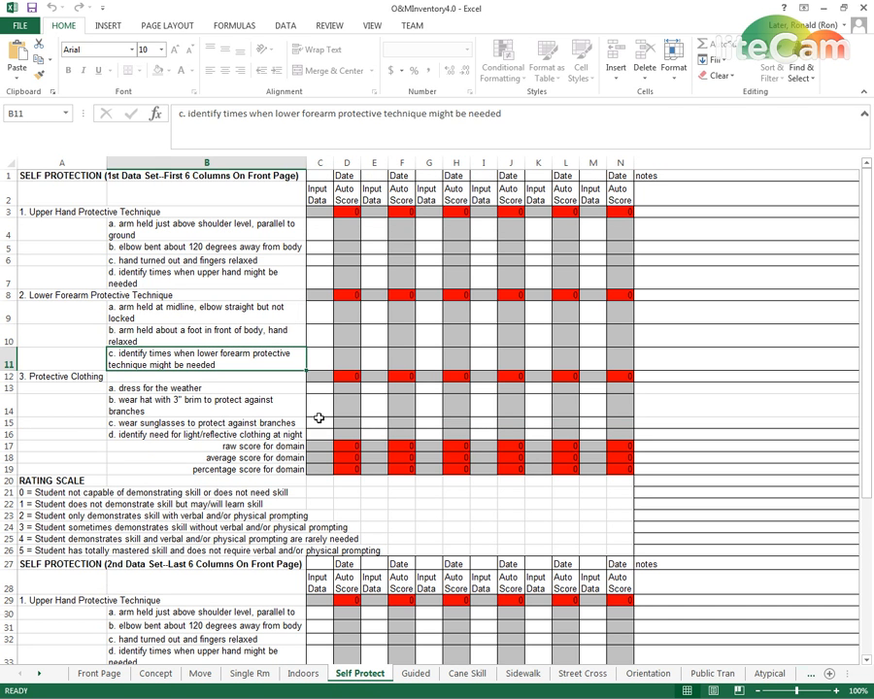
left_click(324, 223)
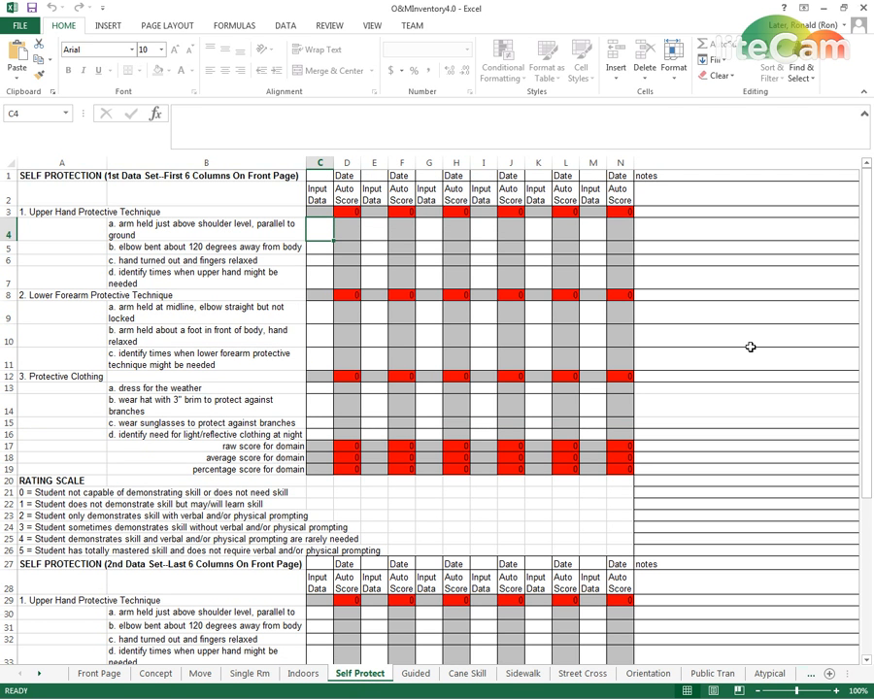
type("2")
key("Return")
type("3")
key("Return")
type("2")
key("Return")
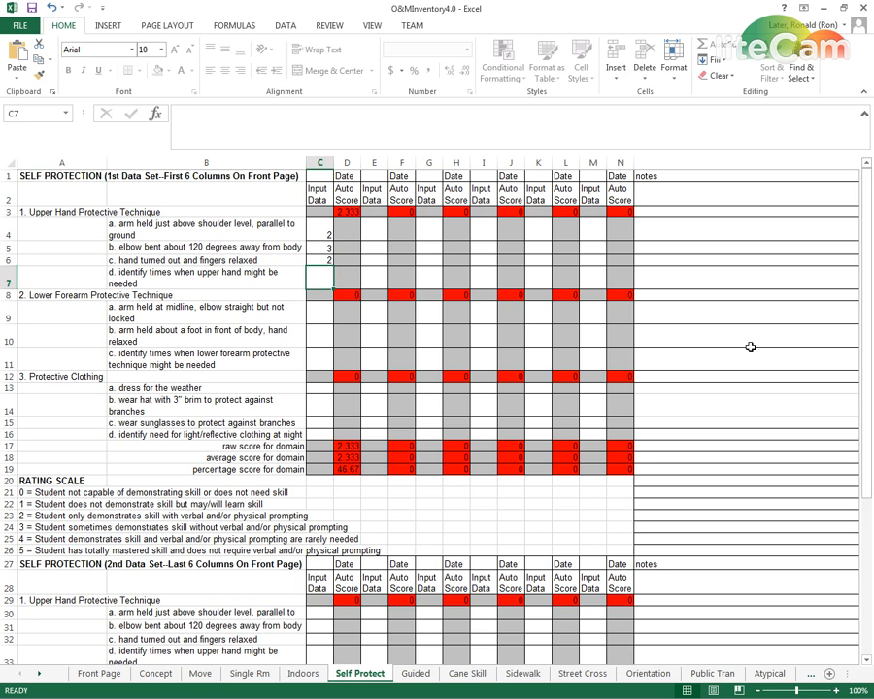
Enter 4 in C8 on the Lower Forearm heading row and 4 in C7 for Upper Hand skill d
key("Return")
type("4")
key("Return")
key("Return")
key("Up")
key("Up")
key("Up")
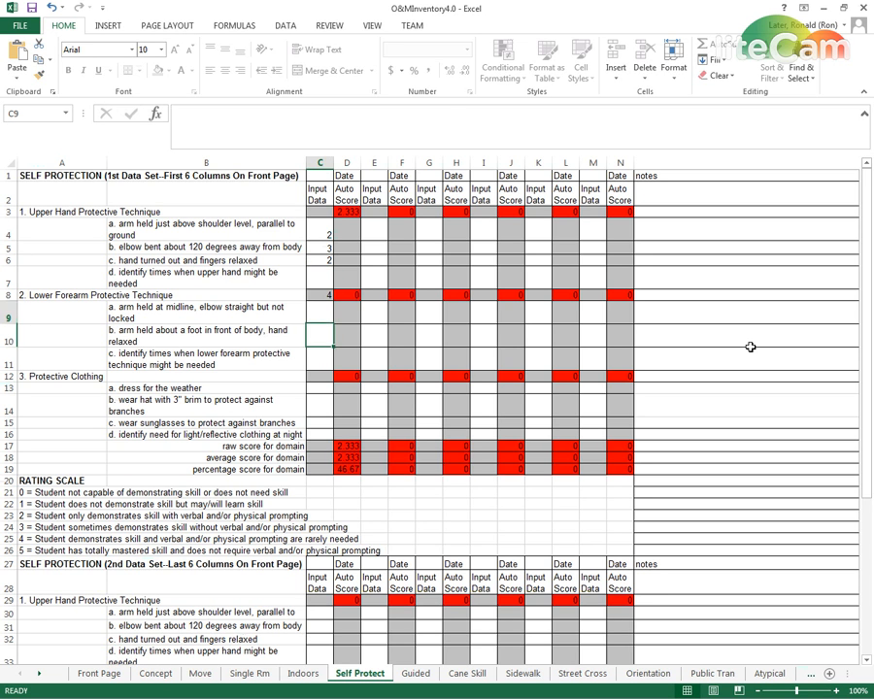
key("Return")
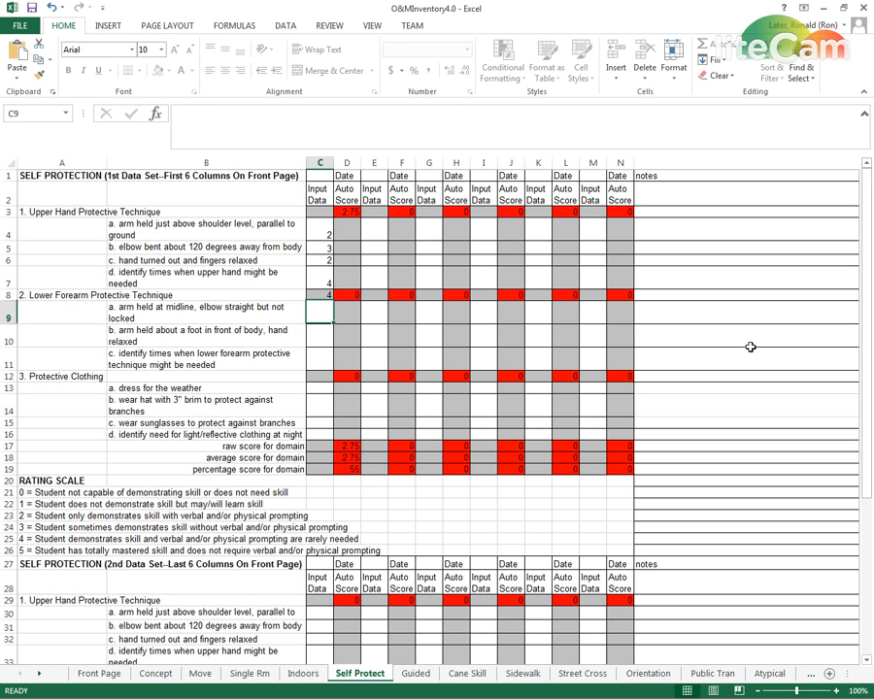
Enter the scores 5, 2 and 4 for the Lower Forearm Protective Technique skills in C9:C11
type("5")
key("Return")
type("6")
key("Return")
type("4")
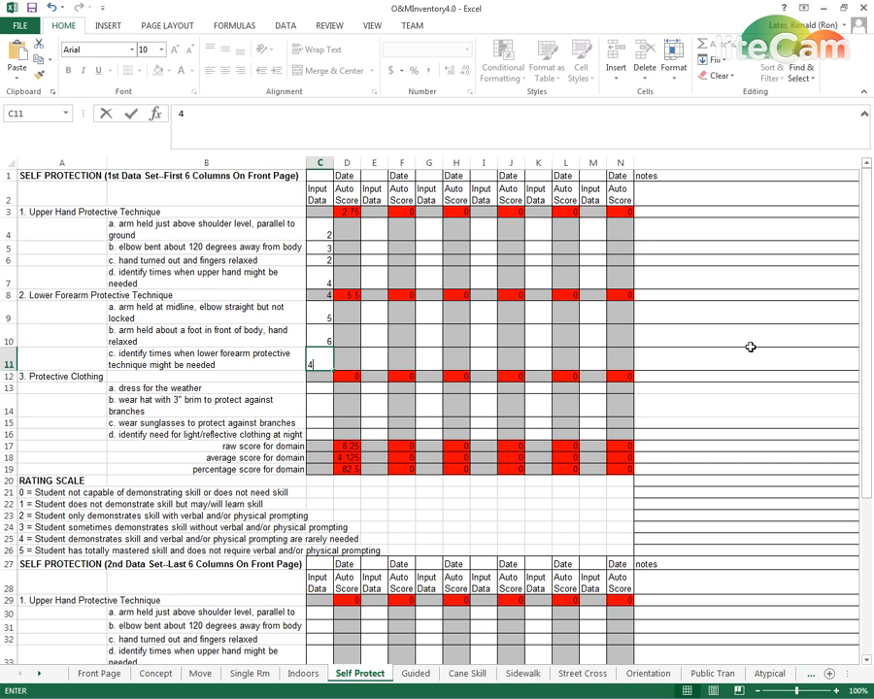
key("Up")
type("2")
key("Return")
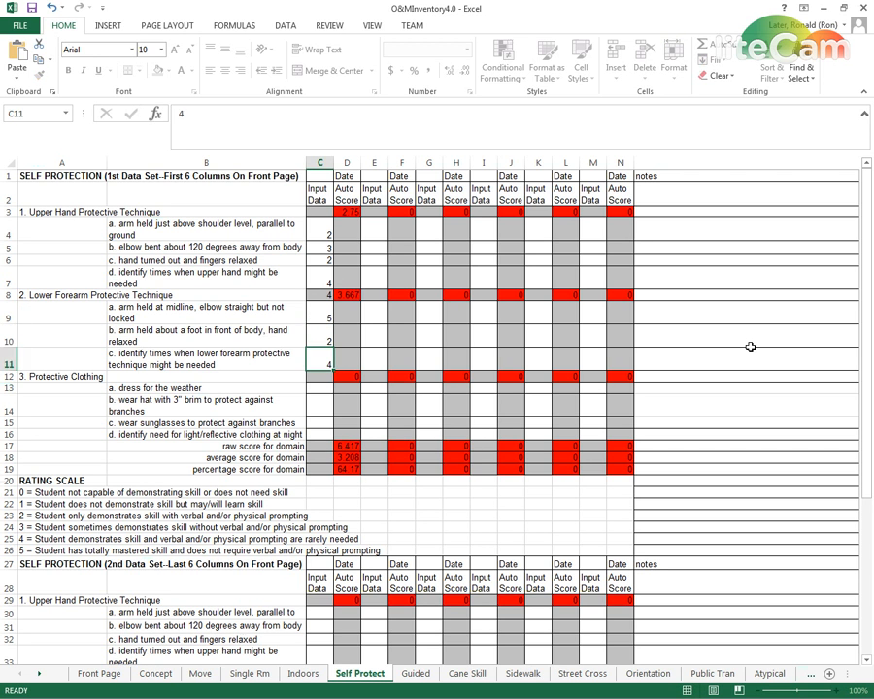
Enter the scores 2, 1, 5 and 4 for the Protective Clothing skills in C13:C16
key("Return")
key("Return")
type("2")
key("Return")
type("1")
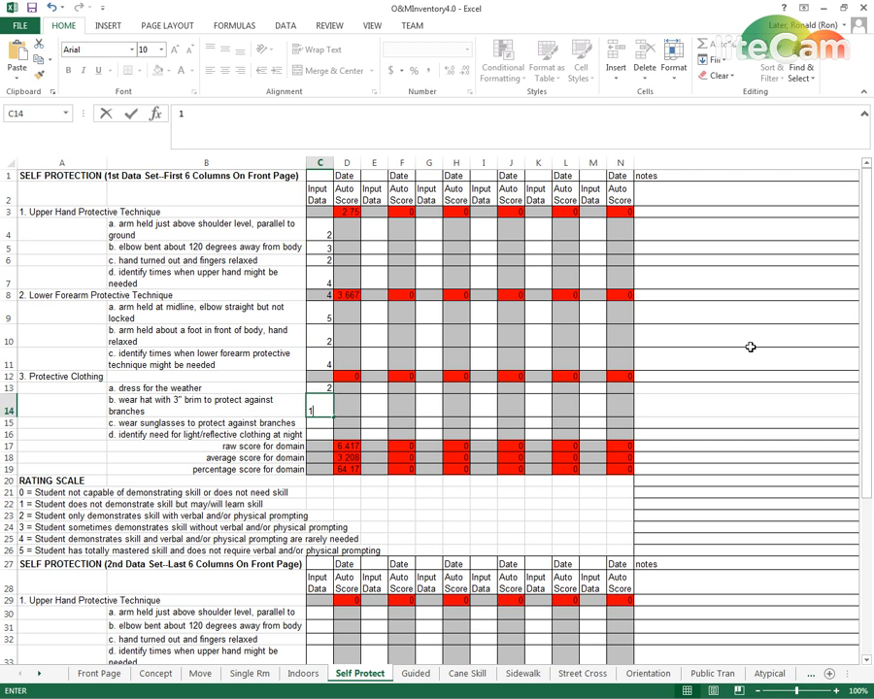
key("Return")
type("5")
key("Return")
type("4")
key("Return")
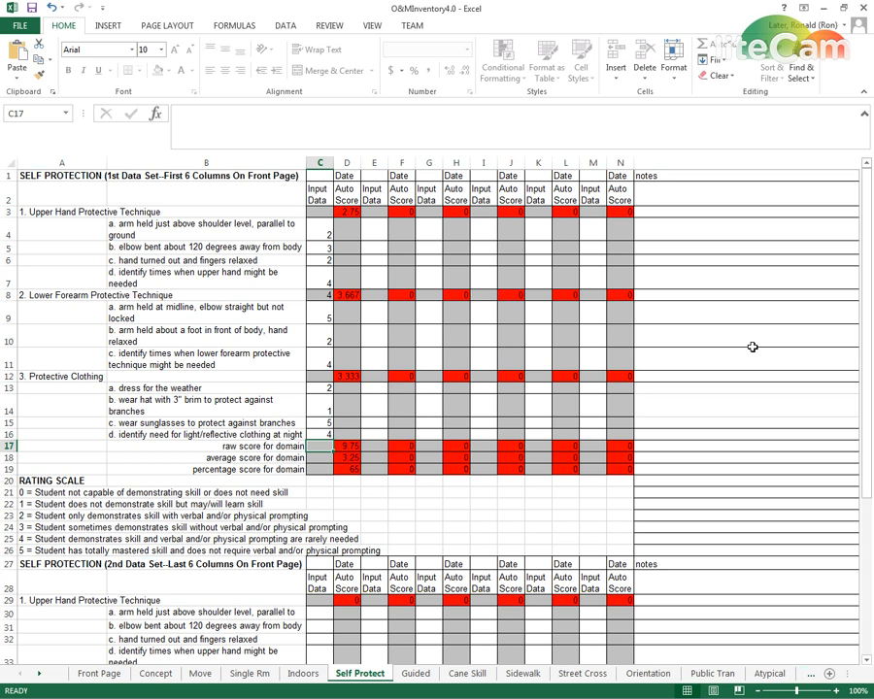
Clear C8 on the Lower Forearm heading row and copy the scores in C4:C16 to E4:E16
left_click(322, 295)
key("BackSpace")
left_click_drag(357, 271, 324, 434)
key("ctrl+c")
key("Right")
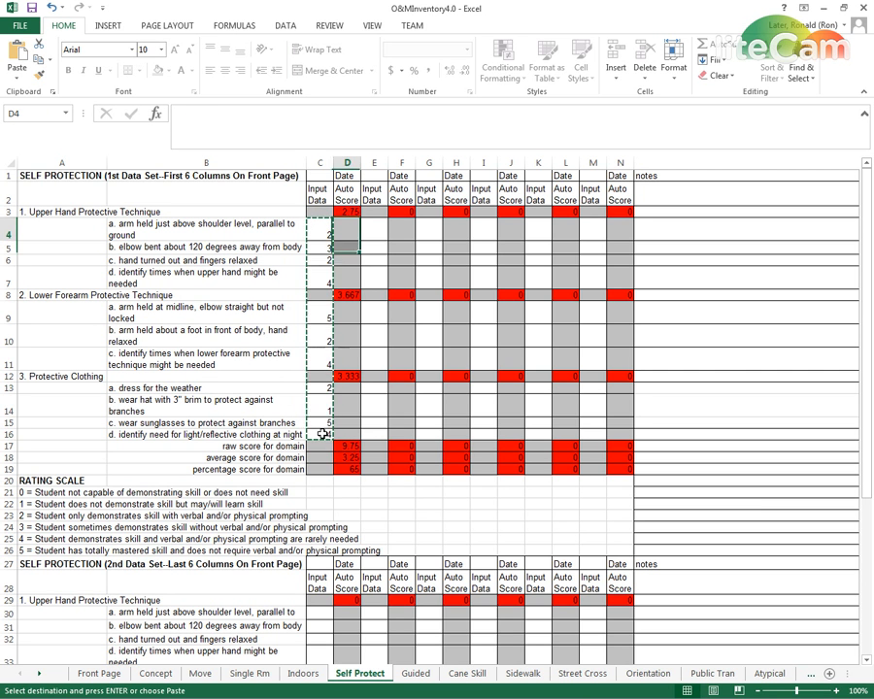
key("Right")
key("ctrl+v")
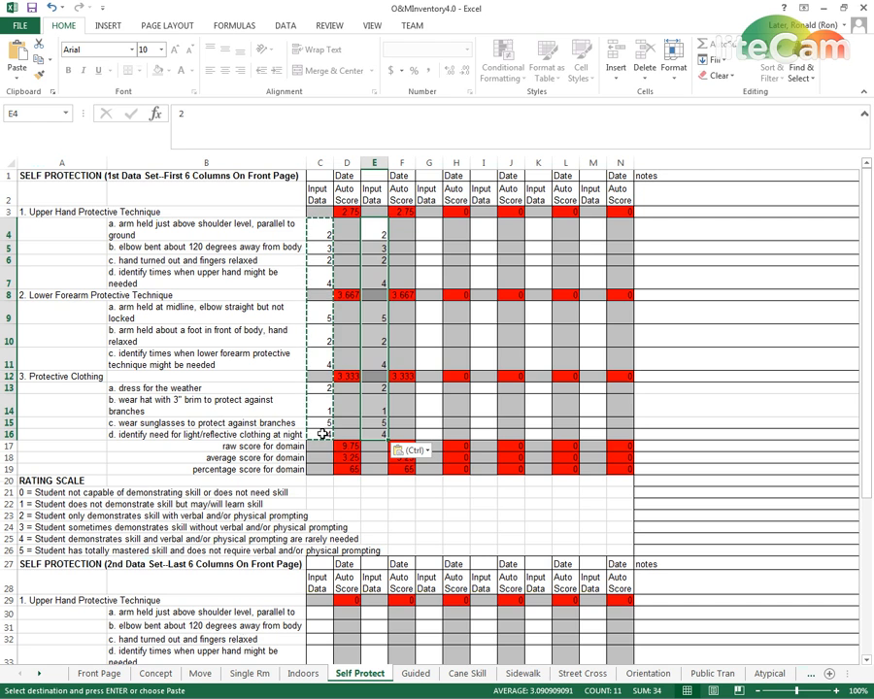
key("Down")
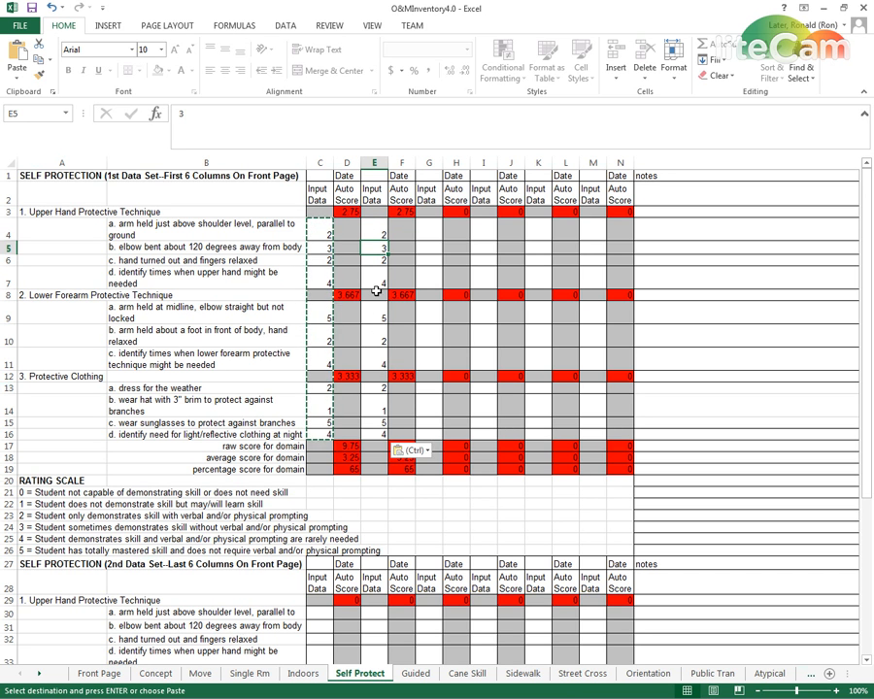
Set the second-column Upper Hand scores to 3 for skill a in E4 and 5 for skills c and d in E6:E7
left_click(380, 235)
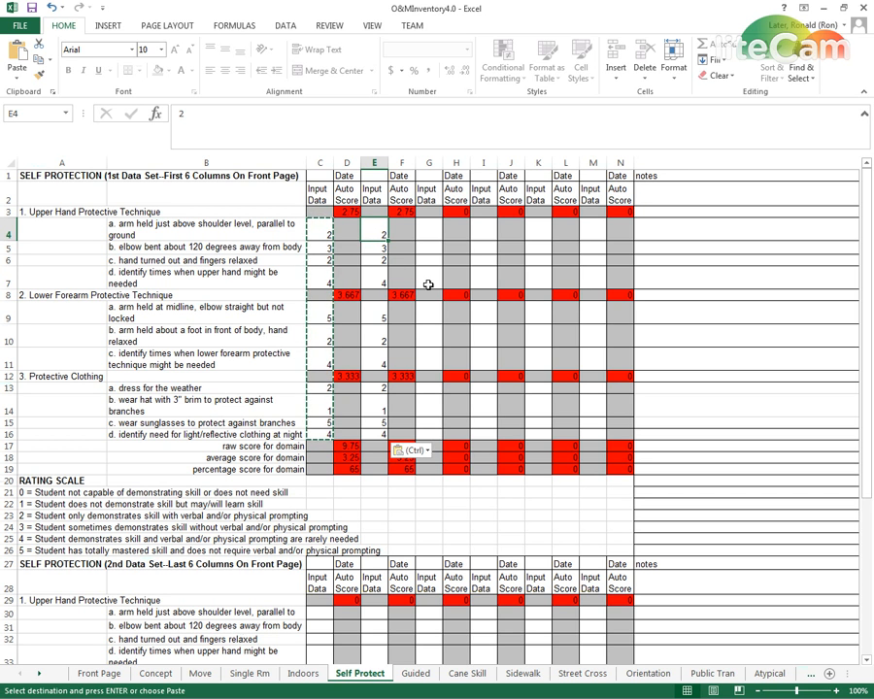
type("3")
key("Return")
key("Return")
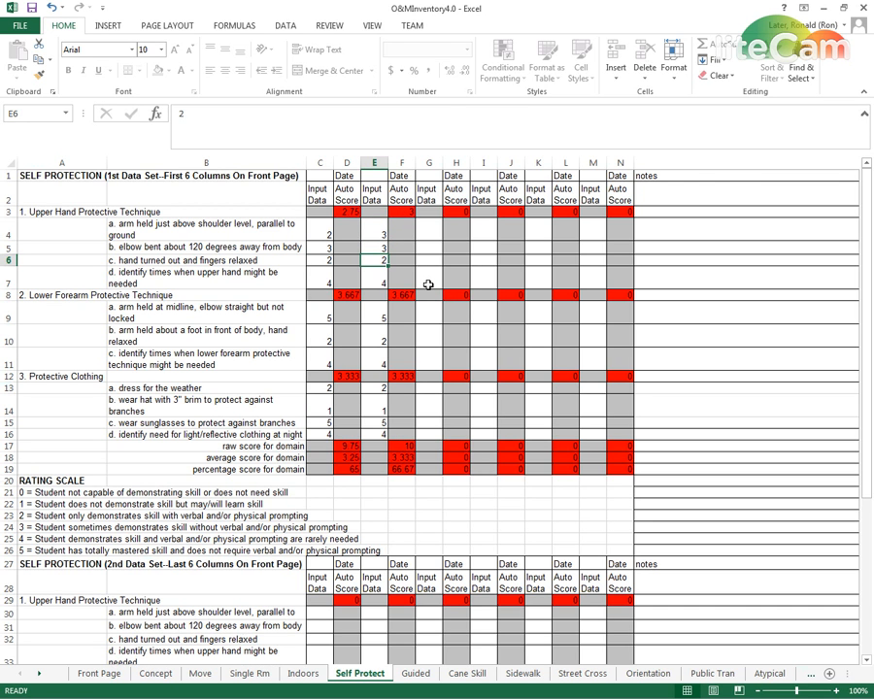
type("5")
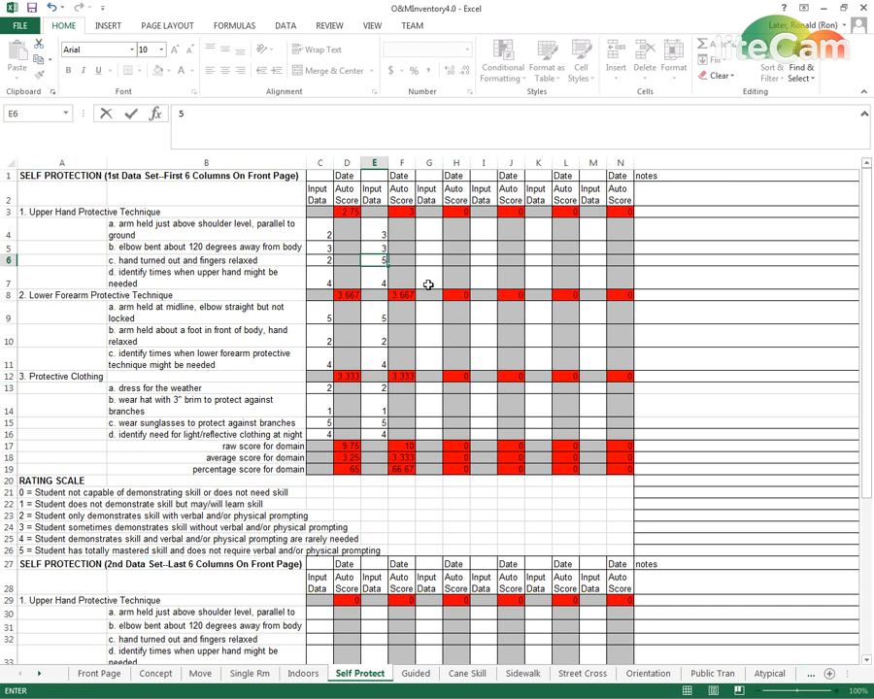
key("Return")
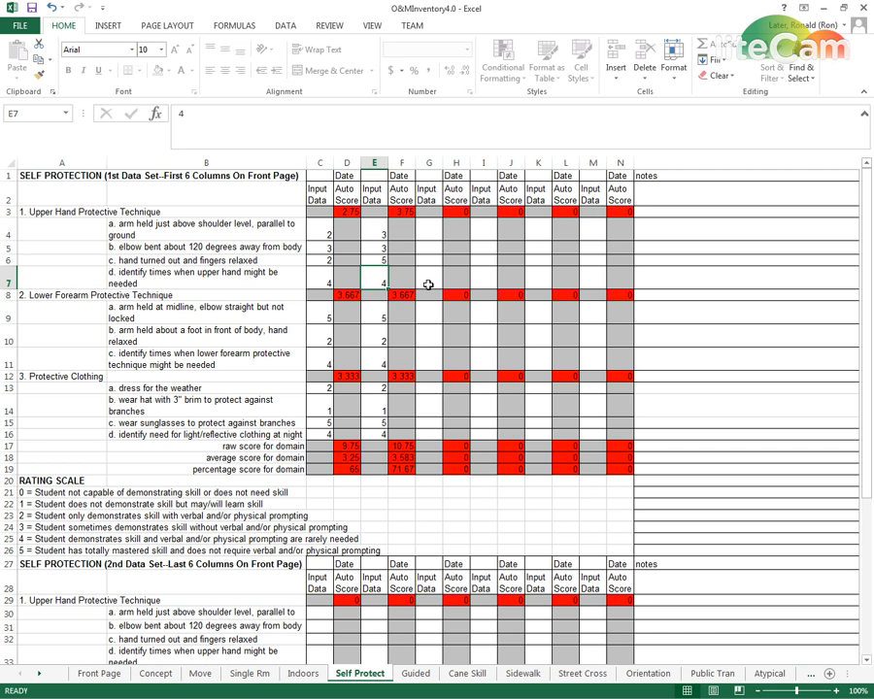
type("5")
key("Return")
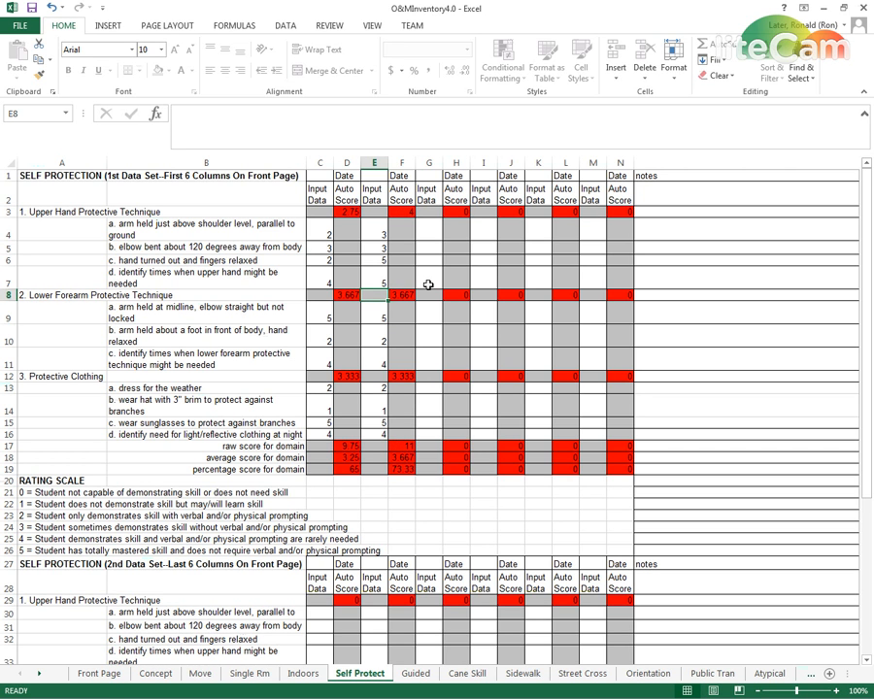
Set the Lower Forearm skill a score in E9 to 3
key("Return")
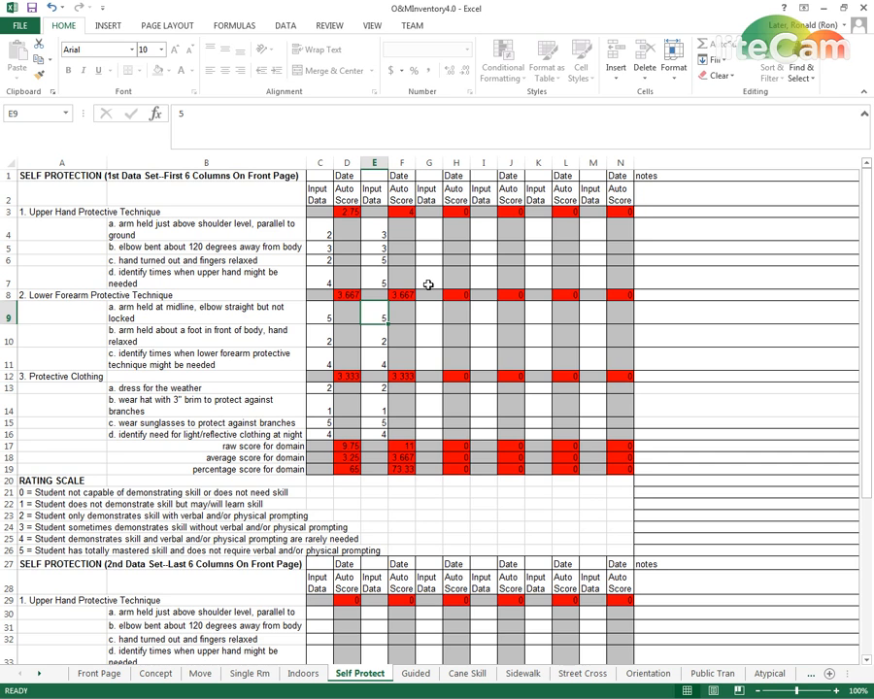
type("3")
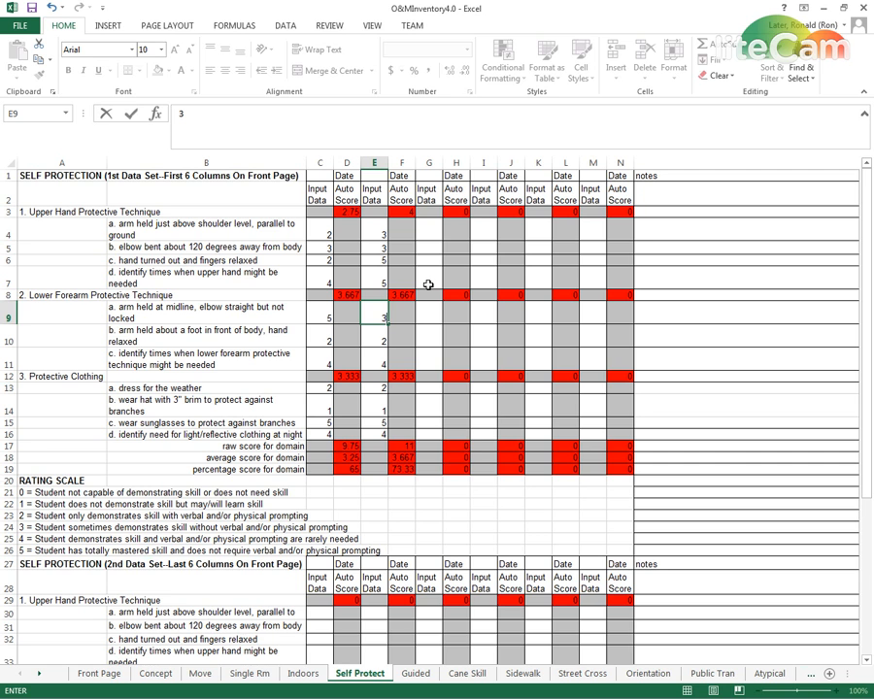
key("Return")
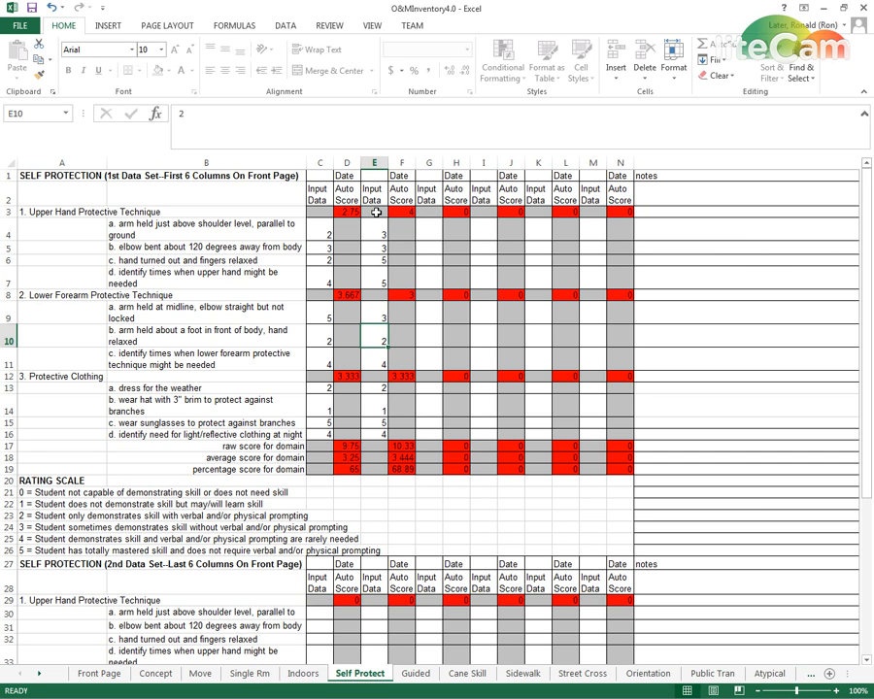
Copy the scores in E4:E16 to the input columns G4:G16 and I4:I16
left_click_drag(375, 231, 381, 433)
key("ctrl+c")
key("Right")
key("Right")
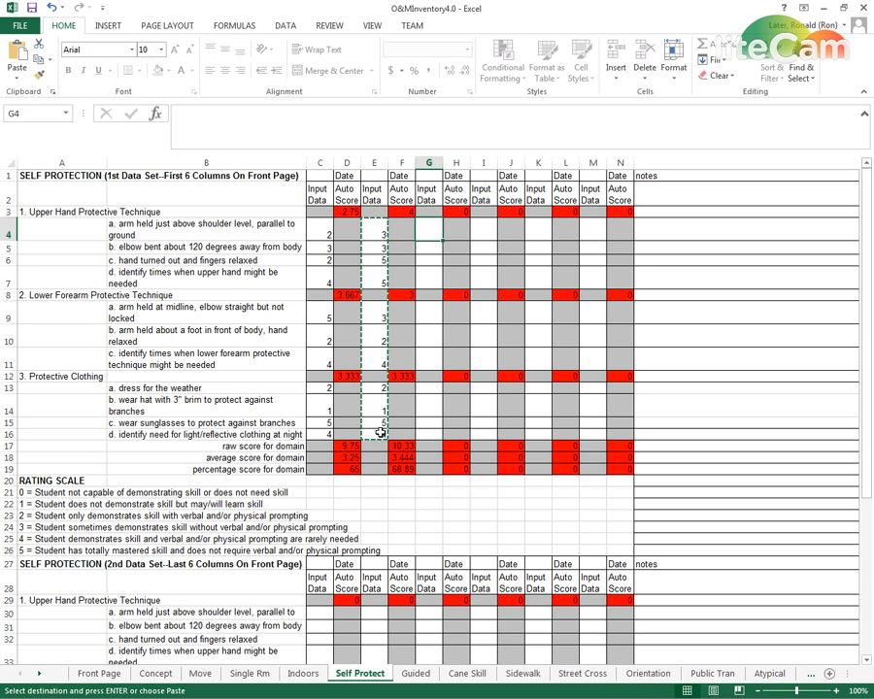
key("ctrl+v")
key("Right")
key("Right")
key("ctrl+v")
Paste the copied column E scores into the remaining first-data-set input columns, K4:K16 and M4:M16
key("Right")
key("Right")
key("Right")
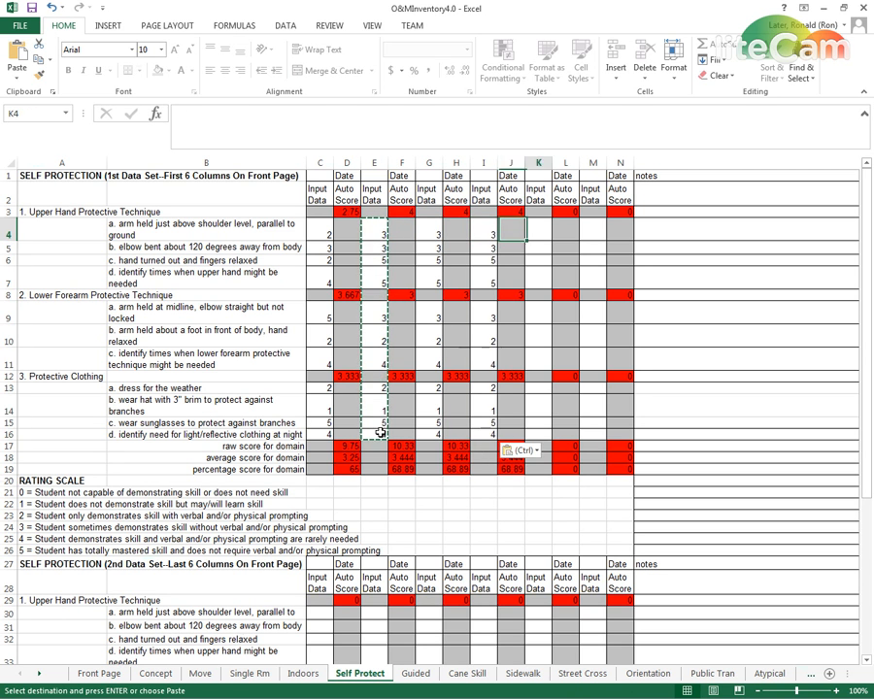
key("ctrl")
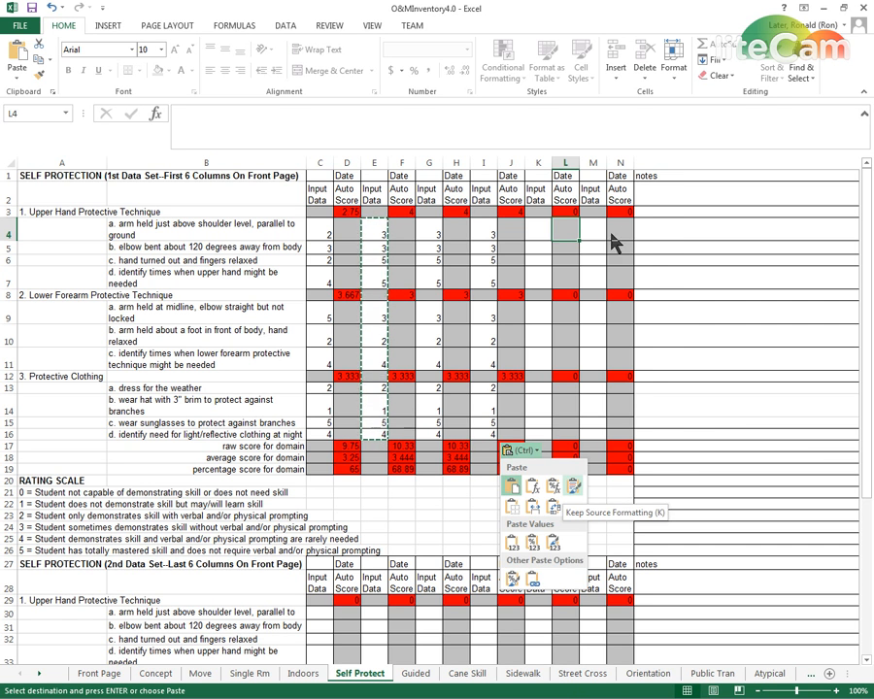
left_click(534, 235)
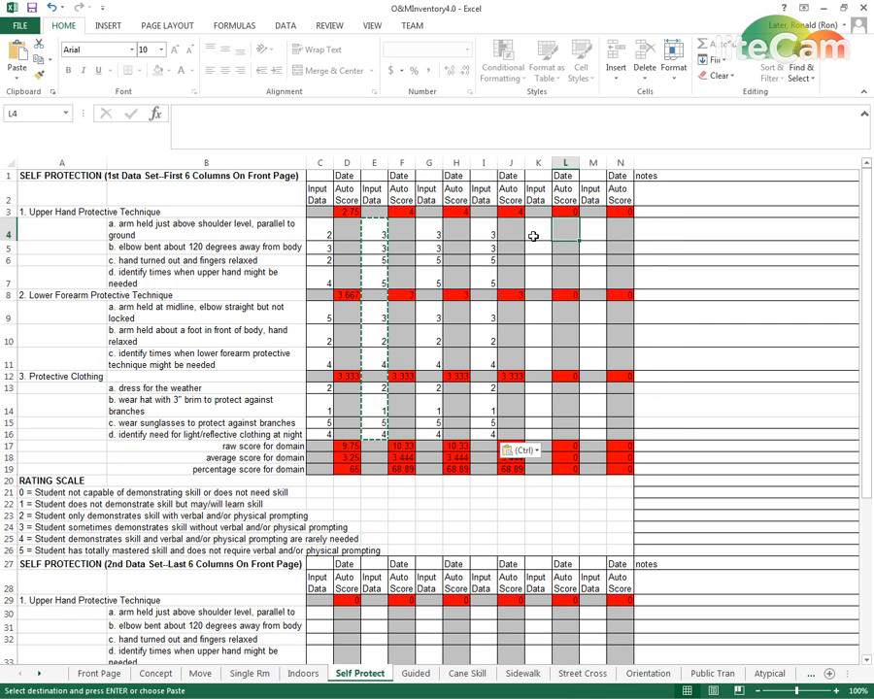
key("ctrl+v")
left_click(591, 231)
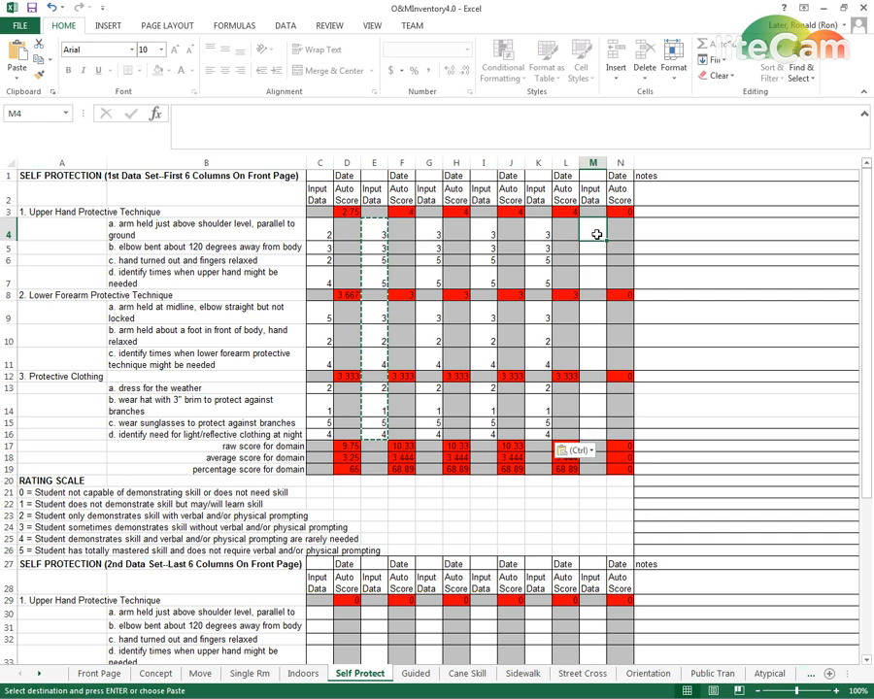
key("ctrl+v")
key("Down")
key("Down")
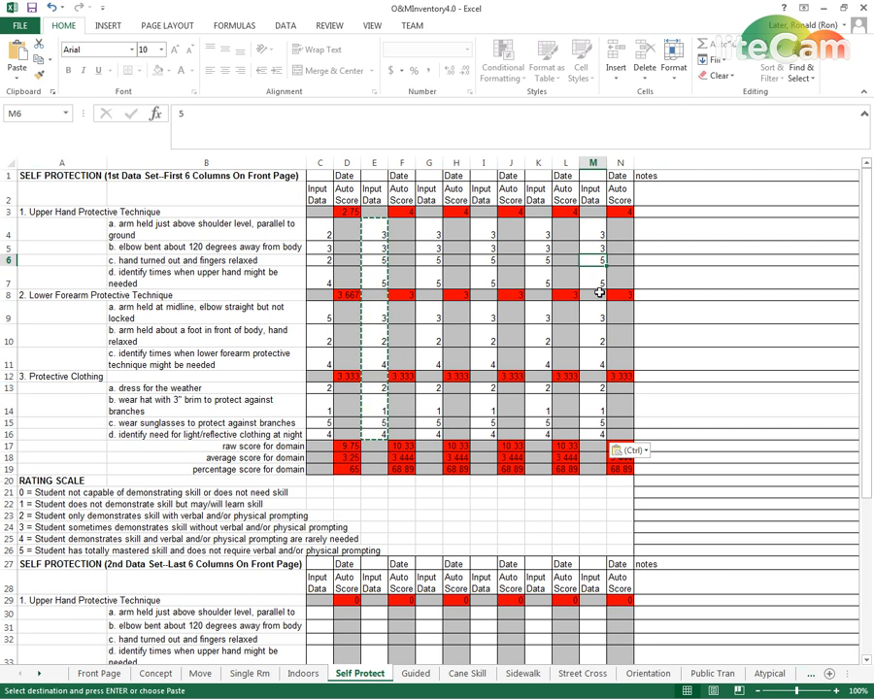
Copy the scores in M4:M16 to C30:C42, the first input column of the 2nd Data Set
scroll(551, 502, "down", 1)
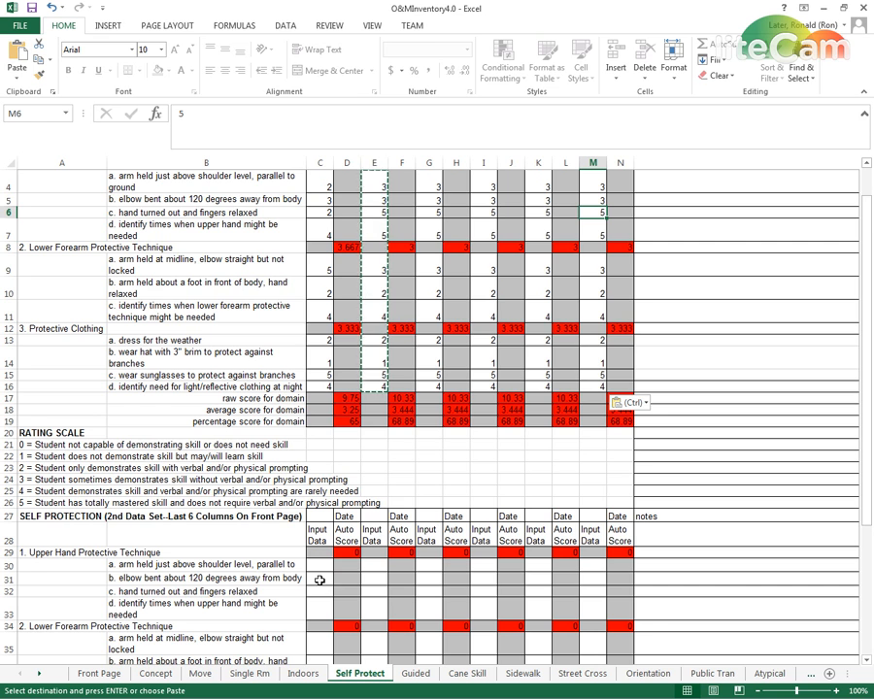
scroll(320, 574, "up", 1)
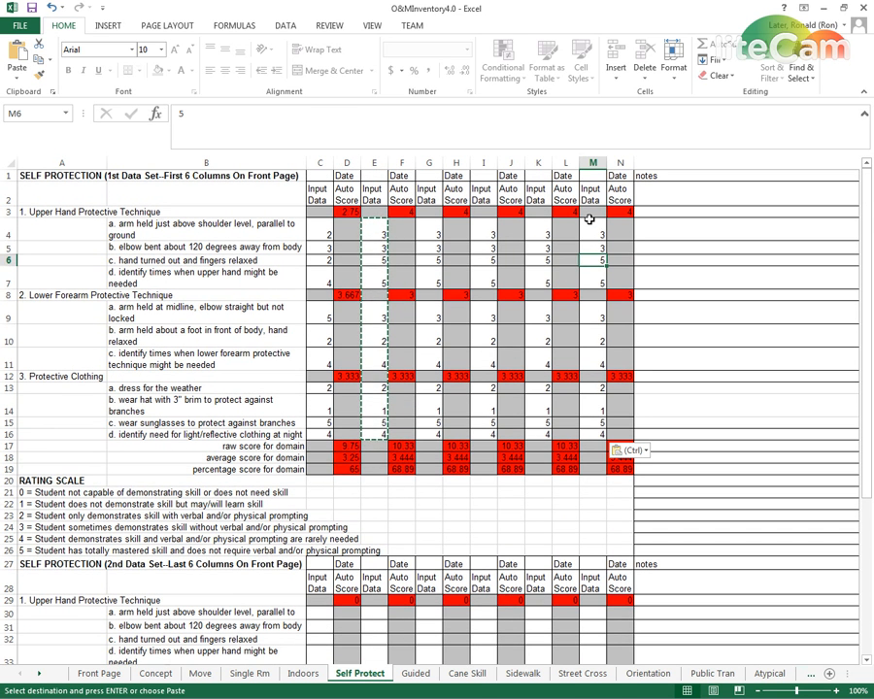
left_click(588, 228)
left_click_drag(600, 280, 596, 436)
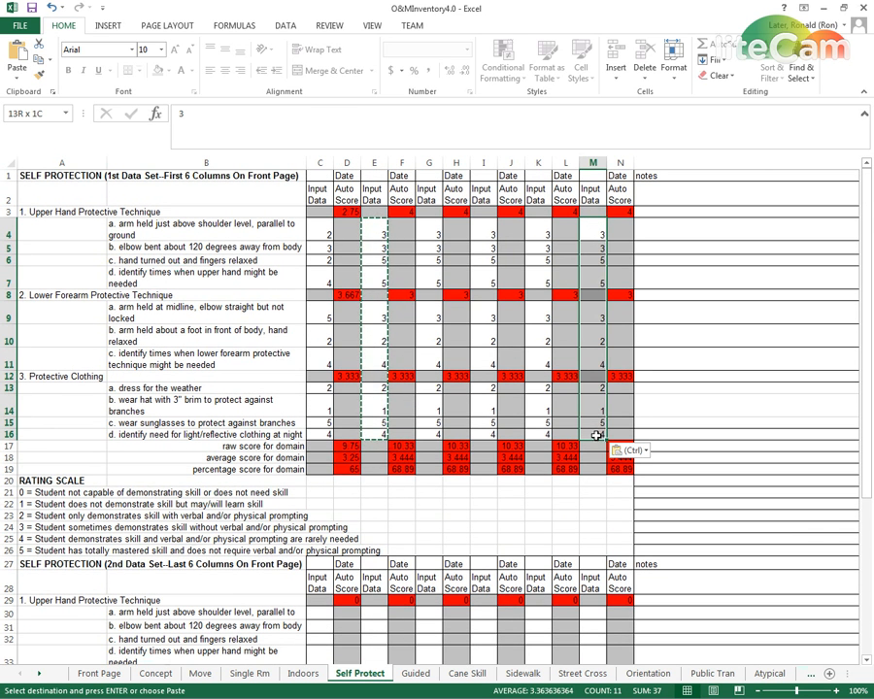
key("ctrl+c")
scroll(268, 511, "down", 5)
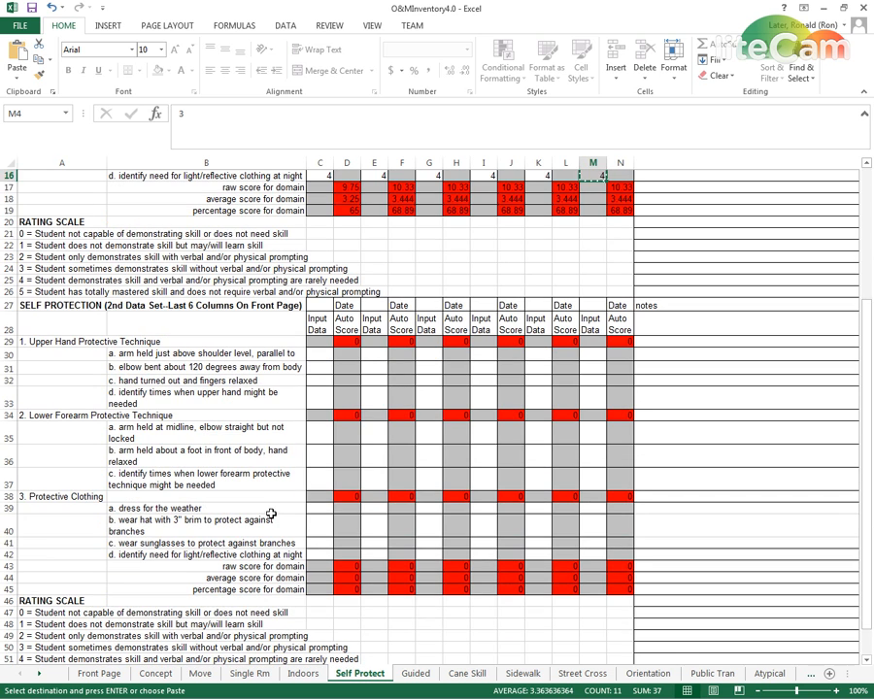
left_click(316, 353)
key("ctrl+v")
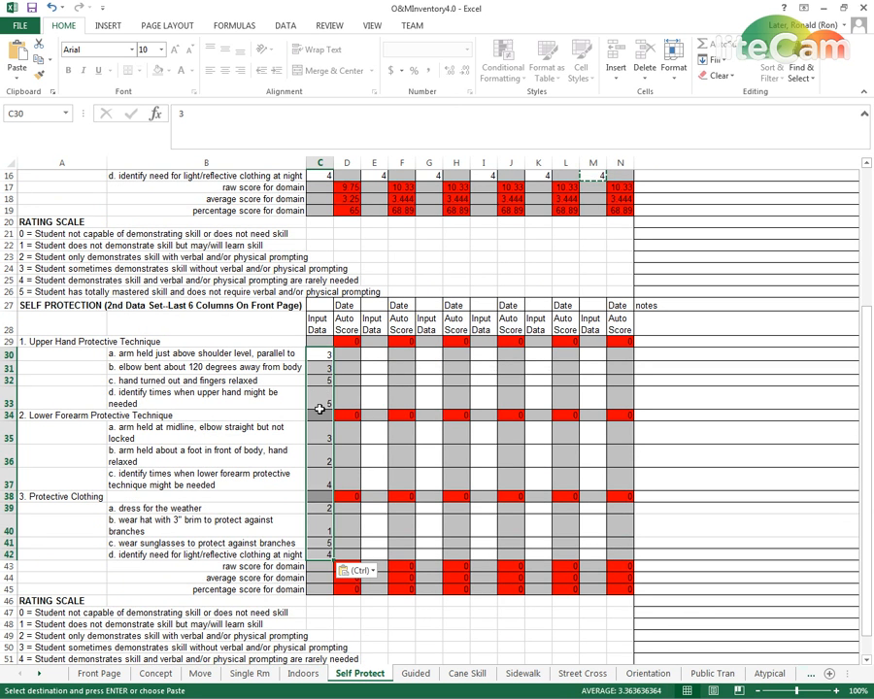
Set the 2nd Data Set Lower Forearm Protective Technique scores in C35:C37 to 5
left_click(321, 430)
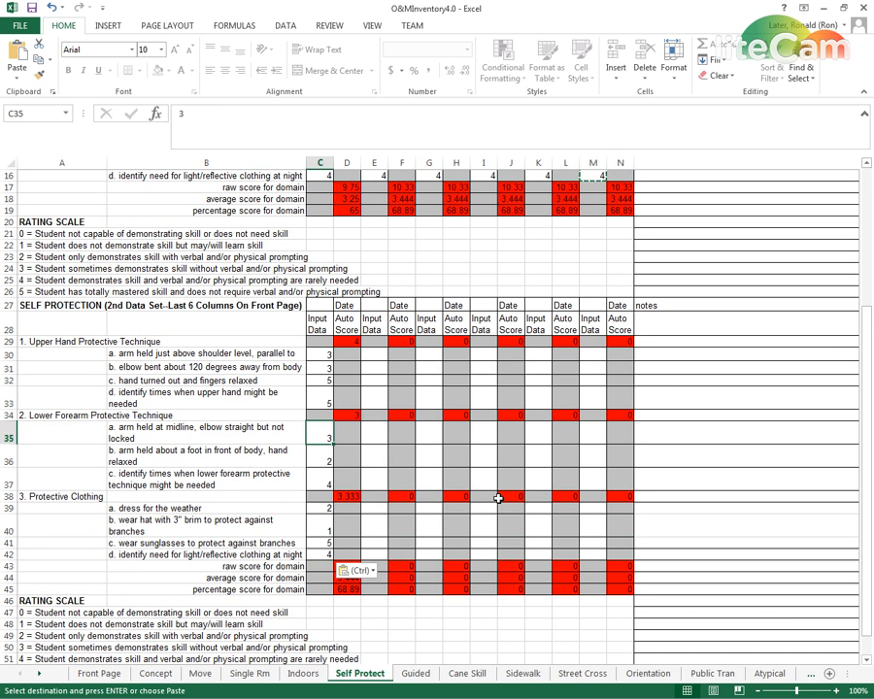
type("5")
key("Return")
type("5")
key("Return")
Set the 2nd Data Set Protective Clothing scores in C39:C42 to 5
type("5")
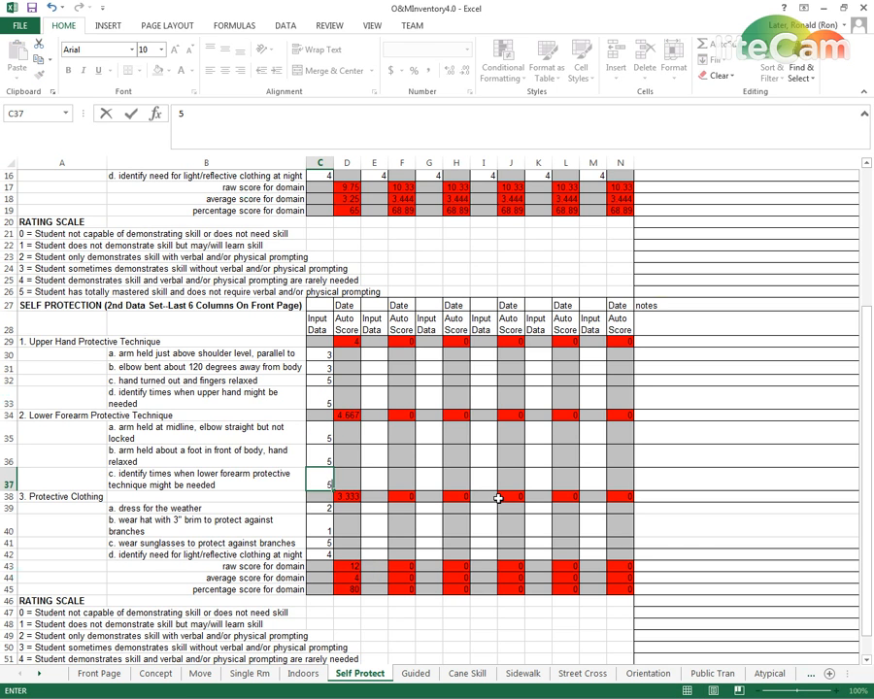
key("Return")
key("Return")
type("5")
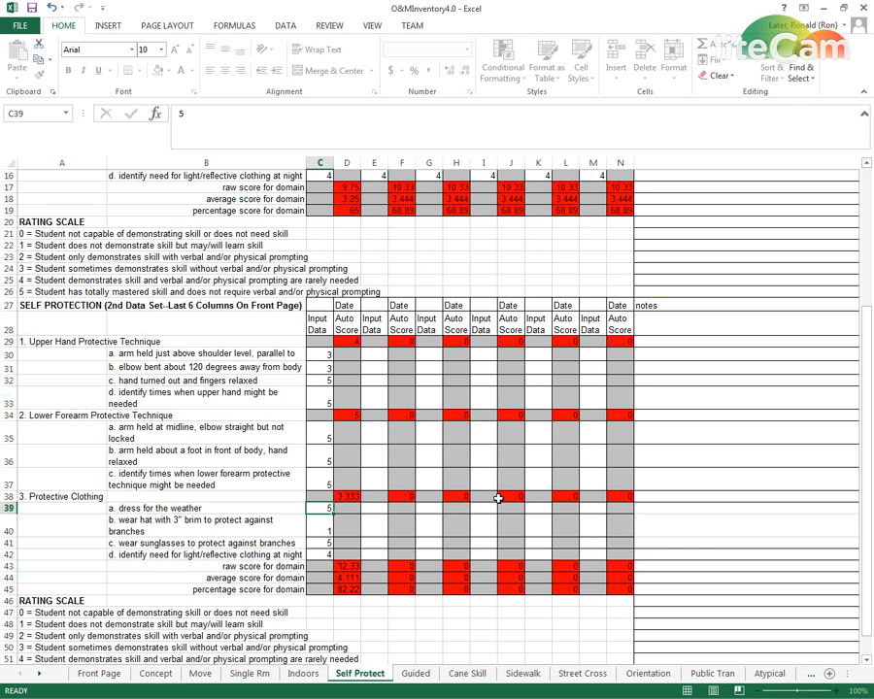
key("Return")
type("5")
key("Return")
key("Return")
type("5")
key("Return")
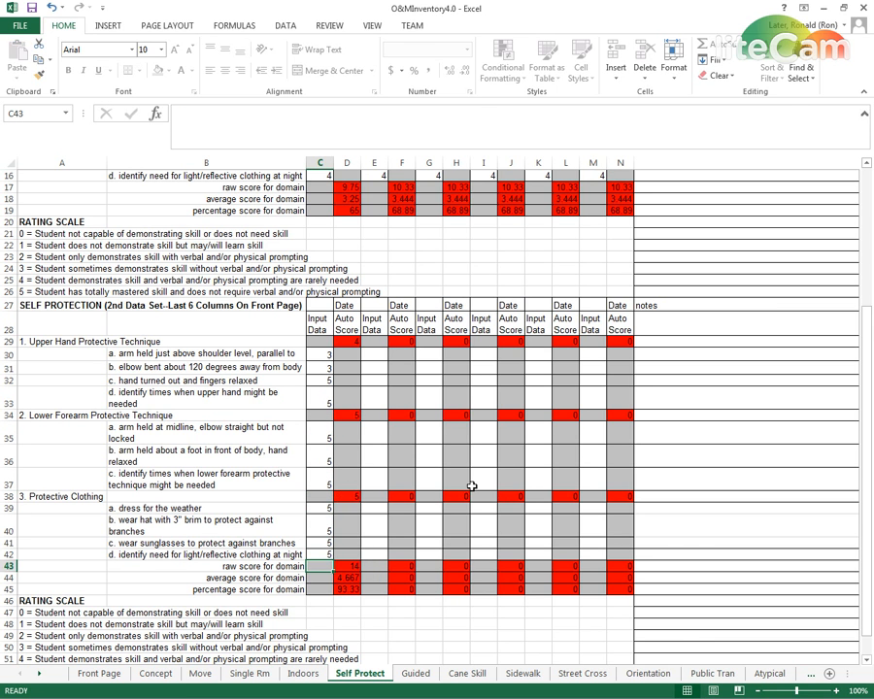
Set the 2nd Data Set Upper Hand skill a and b scores in C30:C31 to 5
left_click(327, 356)
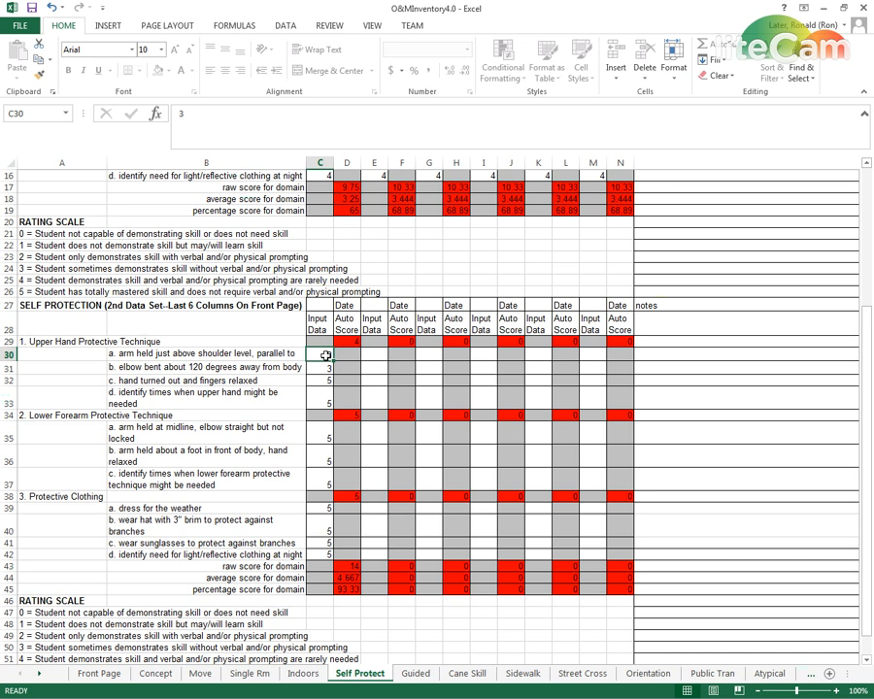
type("5")
key("Return")
type("5")
key("Return")
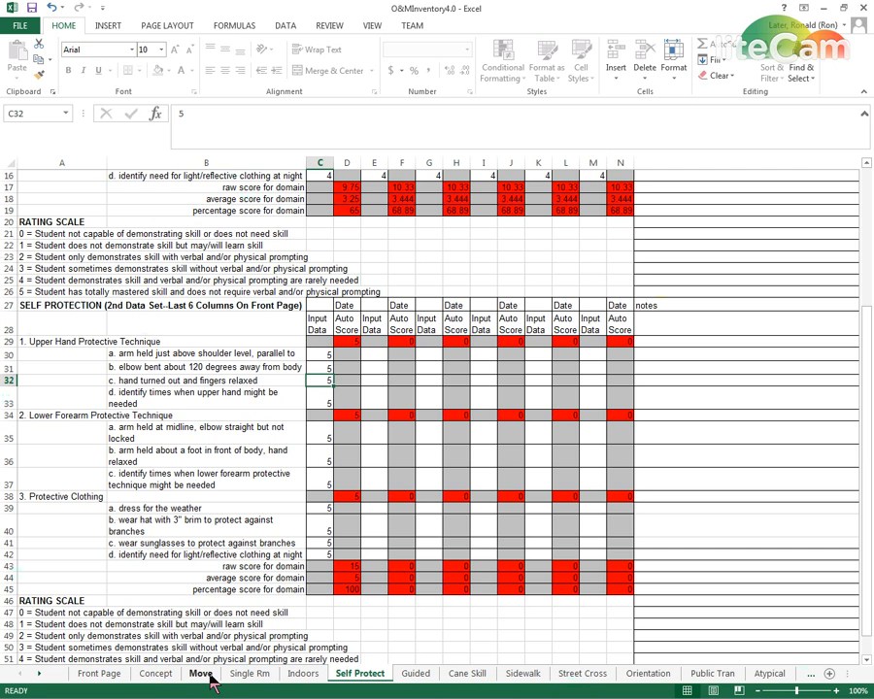
Compare the Move sheet of O&MInventory4.0 with the one in O&MInventory3.0, examining the Self Propulsion skills, and return to version 4.0
left_click(201, 675)
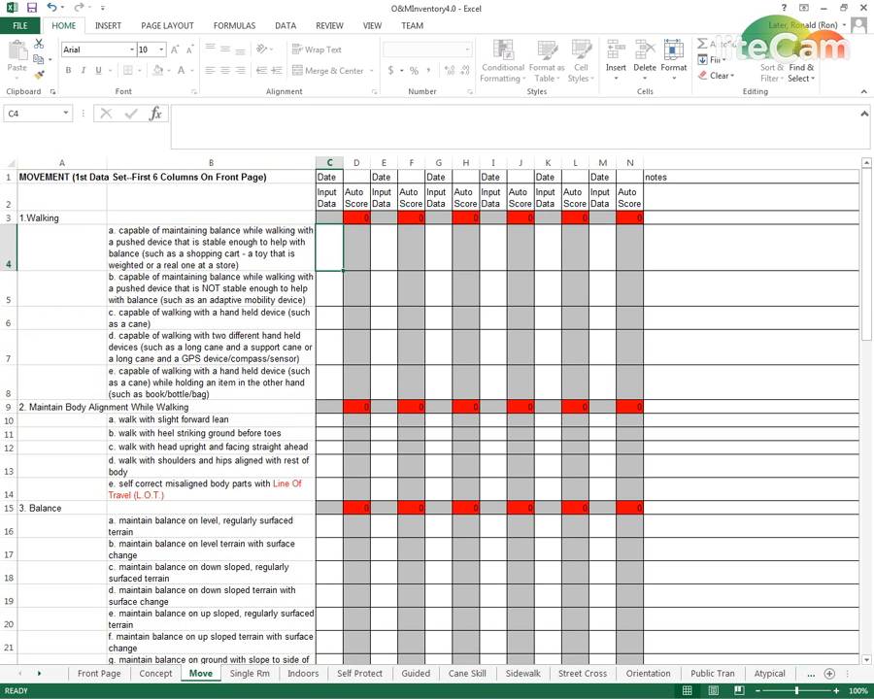
key("alt+Tab")
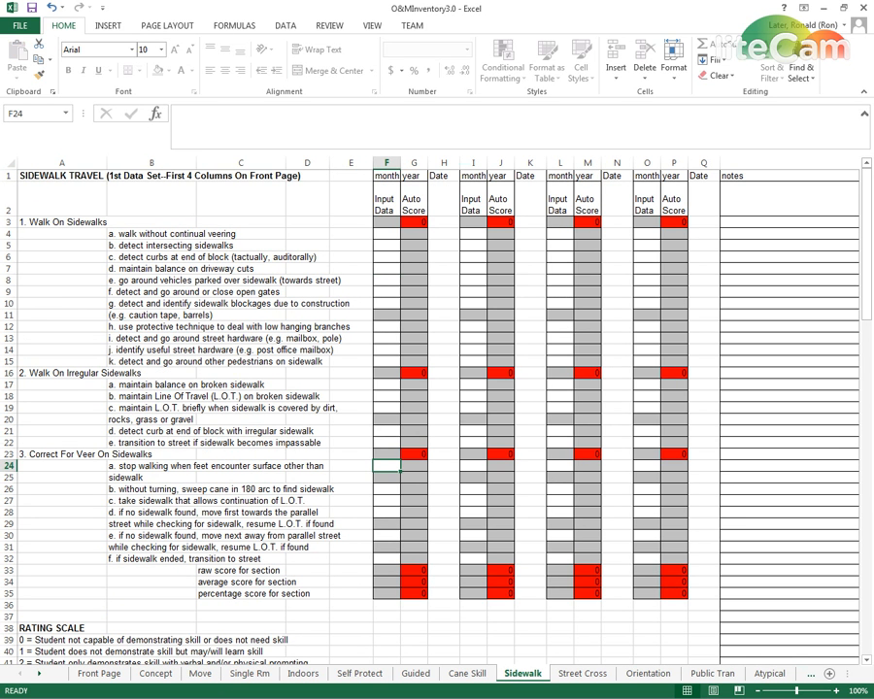
left_click(175, 675)
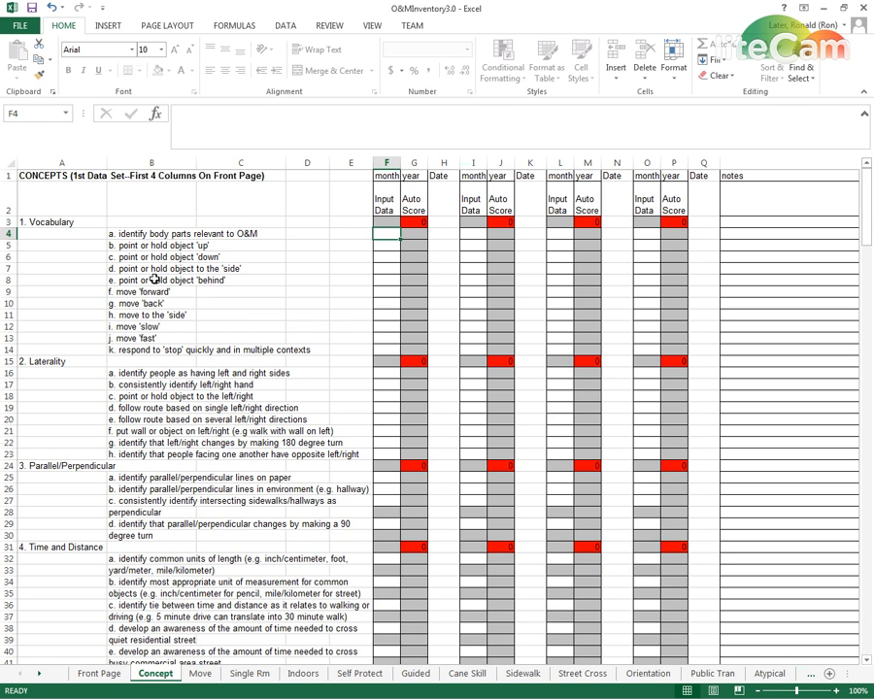
left_click(200, 675)
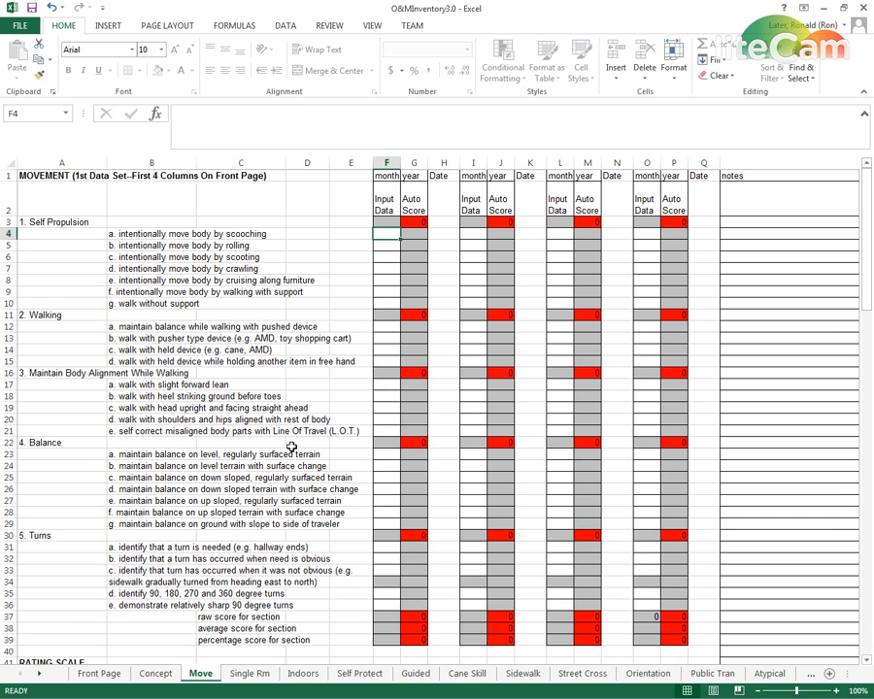
left_click(388, 243)
left_click(388, 258)
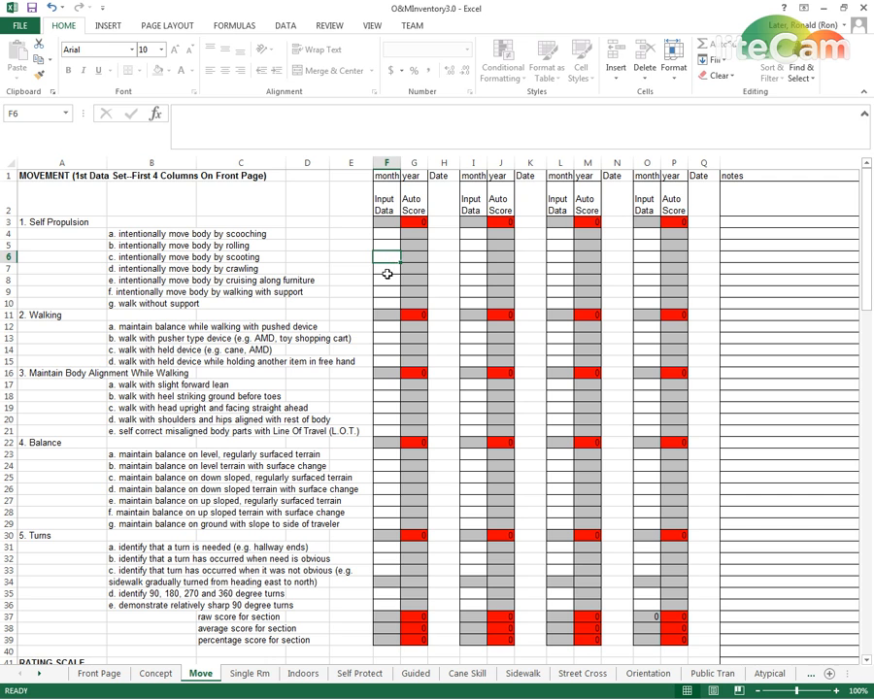
left_click(388, 269)
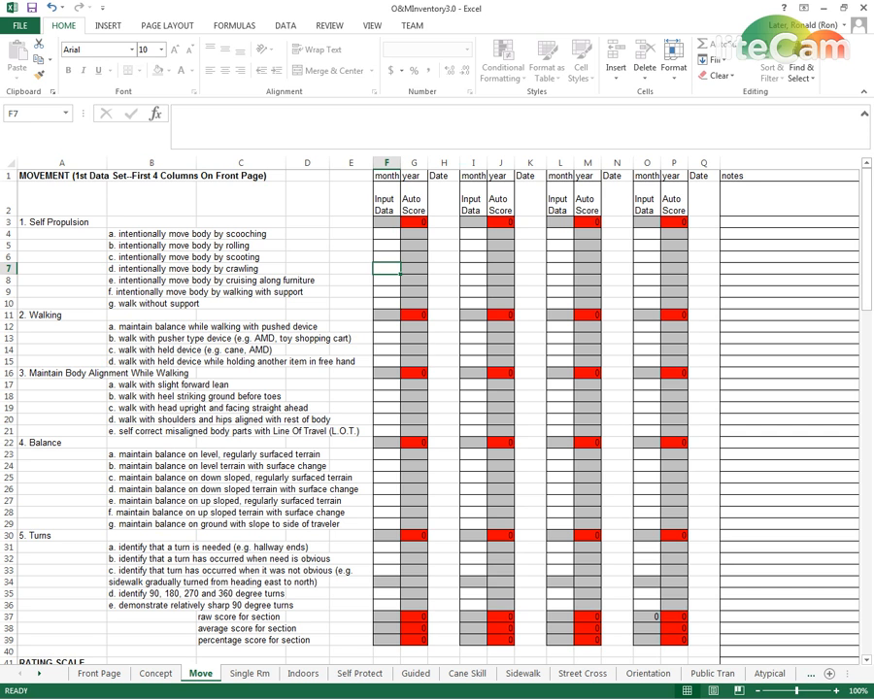
key("alt+Tab")
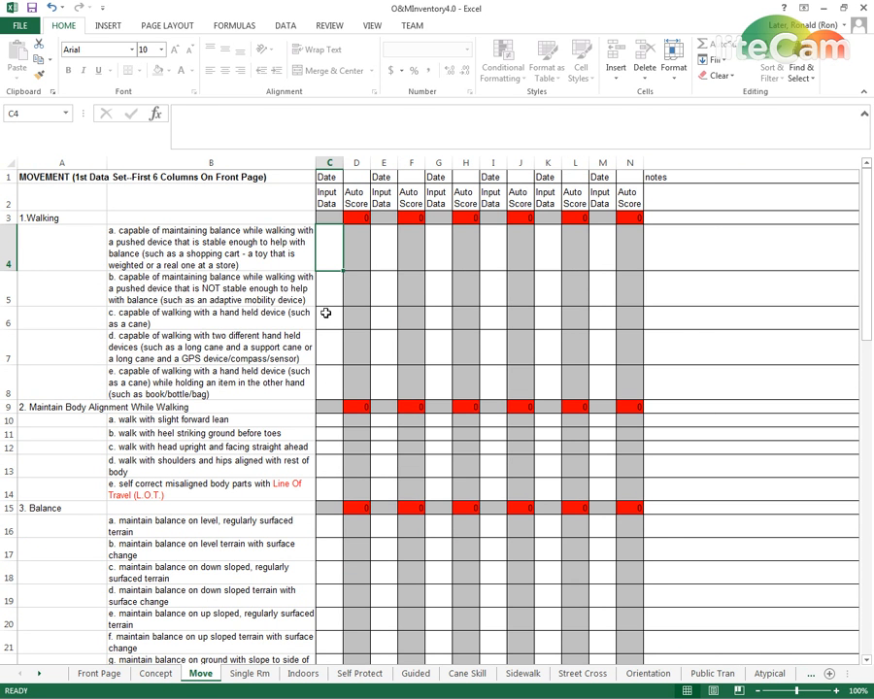
Review the remaining Move skills in O&MInventory4.0, and examine the Indoors sheet from its Stairs section to the domain scores
scroll(234, 421, "down", 1)
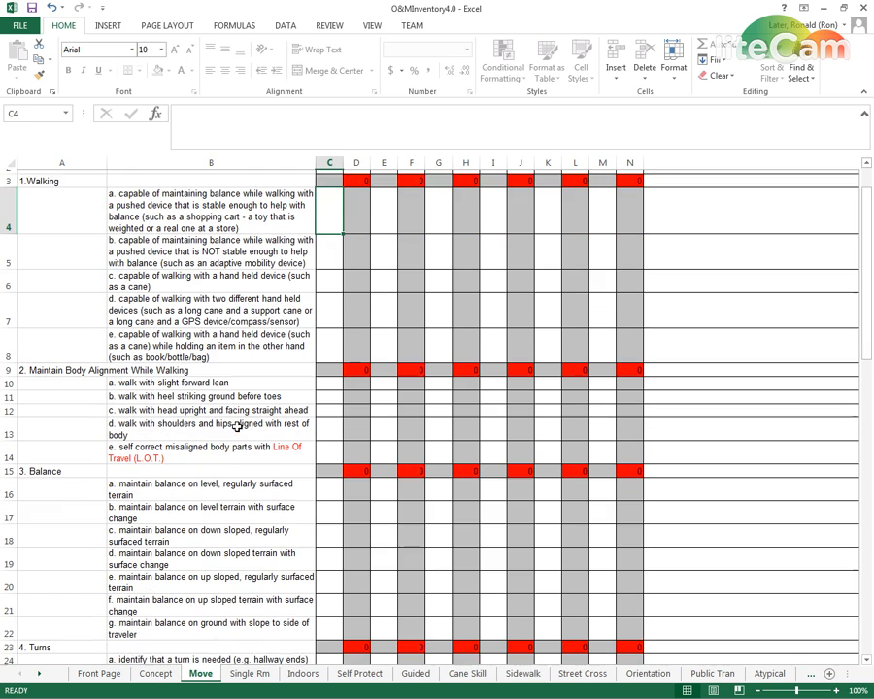
scroll(236, 431, "down", 3)
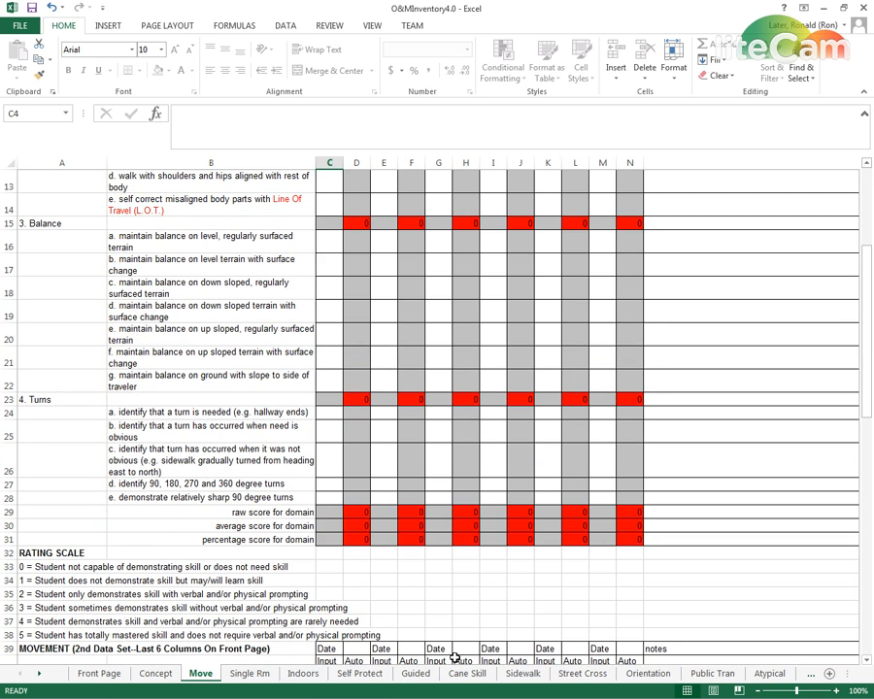
left_click(302, 673)
scroll(248, 495, "down", 9)
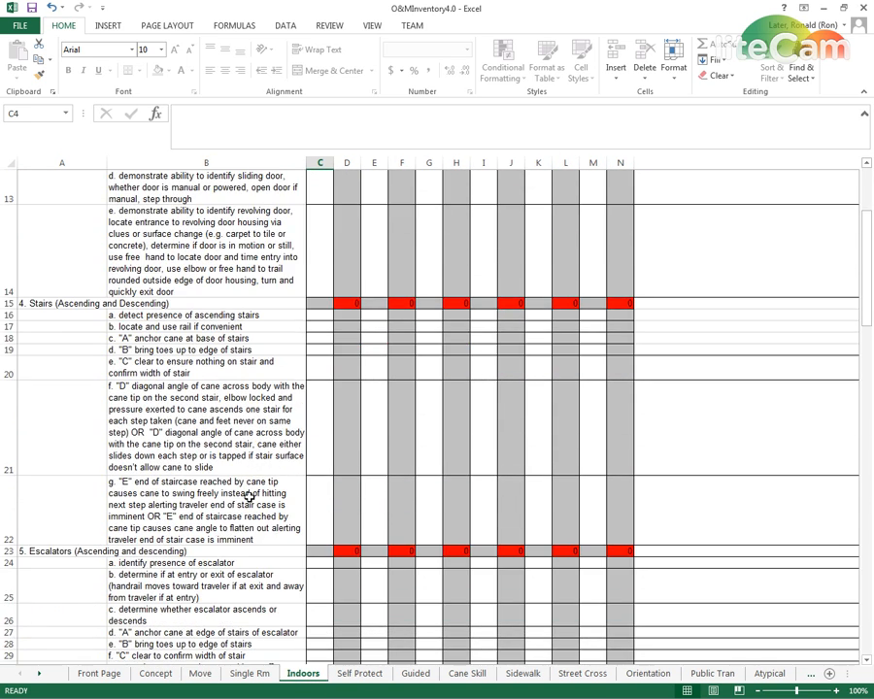
scroll(249, 496, "down", 3)
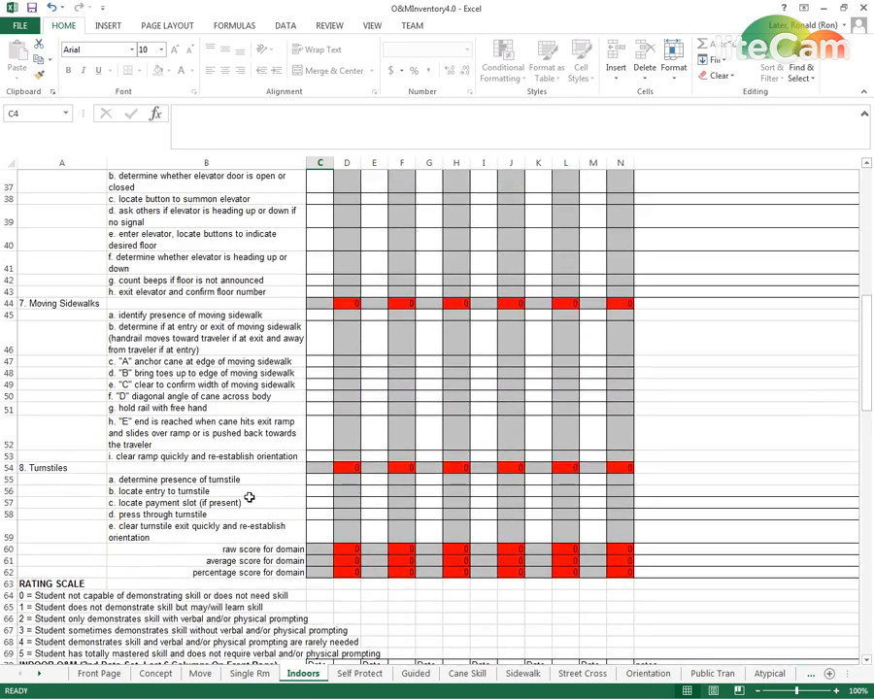
scroll(248, 496, "up", 3)
scroll(249, 495, "up", 4)
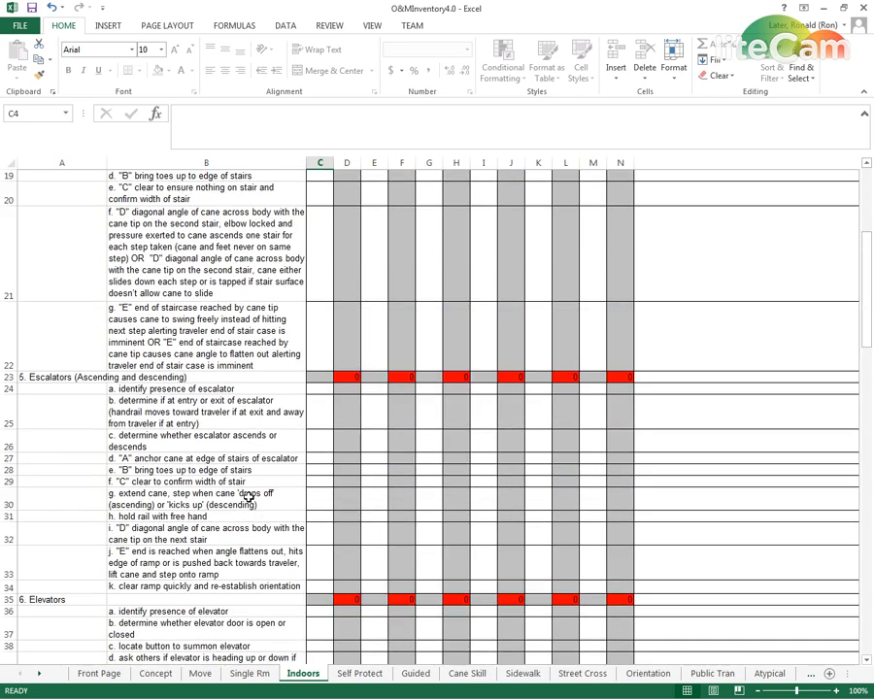
scroll(248, 495, "up", 1)
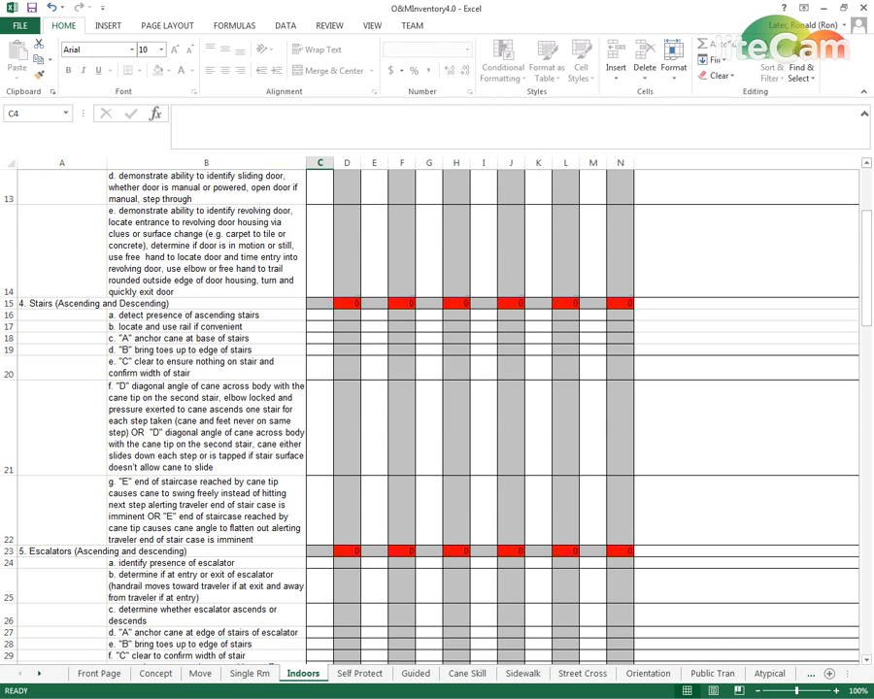
Examine the Ascending and Descending Stairs sections on the Indoors sheet of O&MInventory3.0, and compare them with the combined Stairs section in O&MInventory4.0
key("alt+Tab")
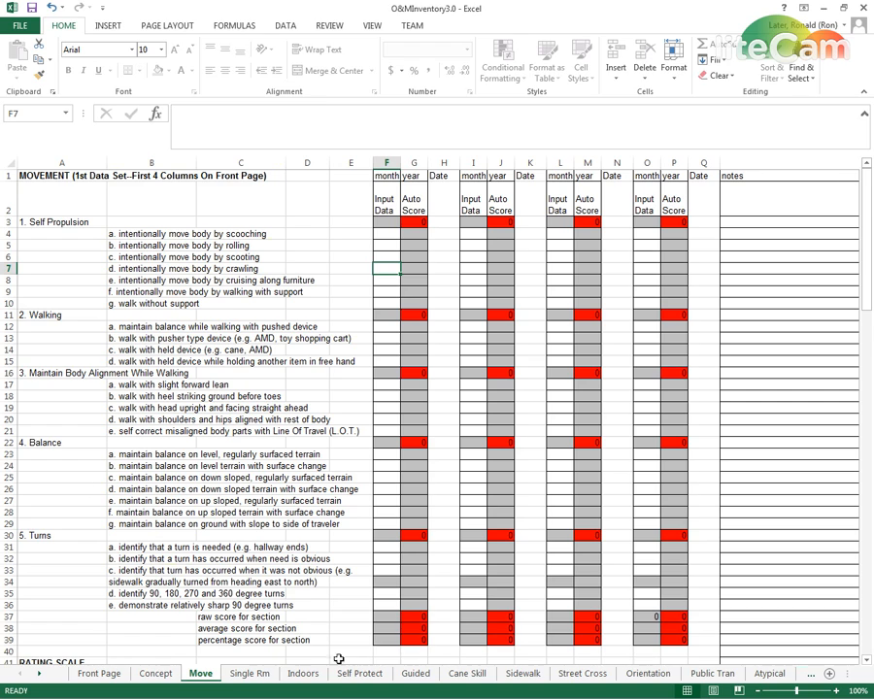
left_click(307, 673)
scroll(289, 596, "down", 1)
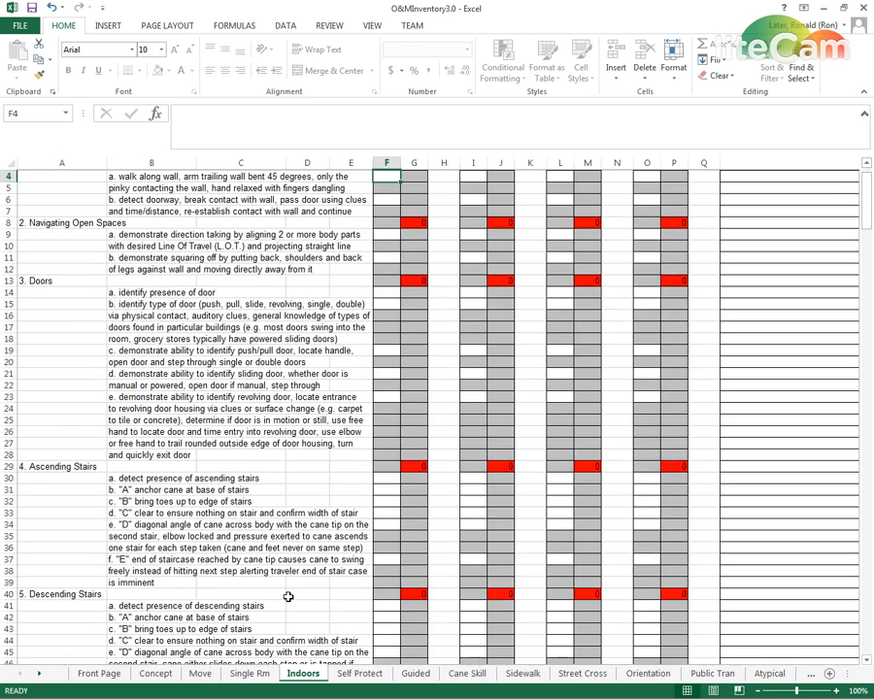
scroll(288, 631, "down", 3)
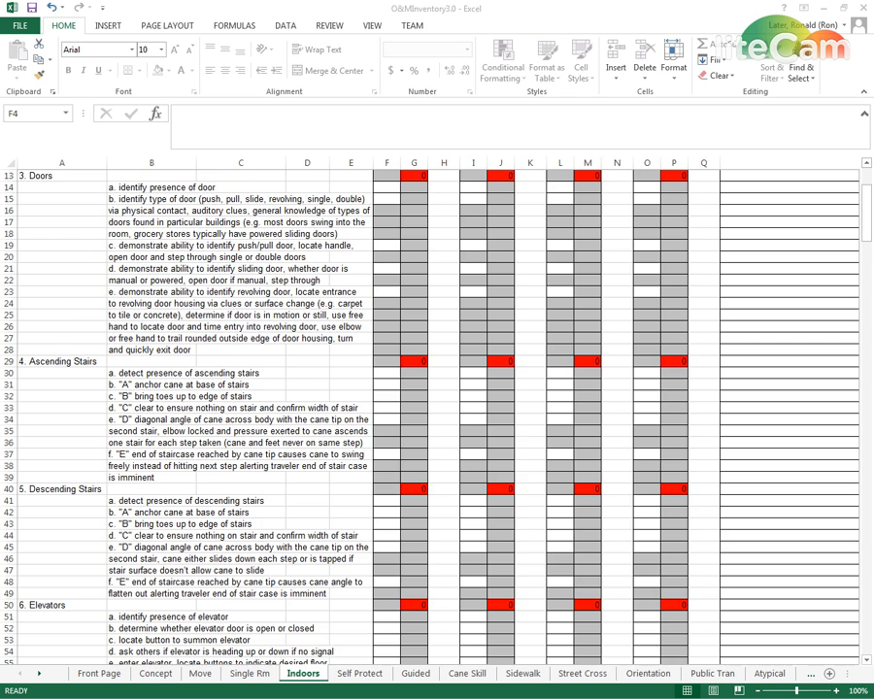
key("alt+Tab")
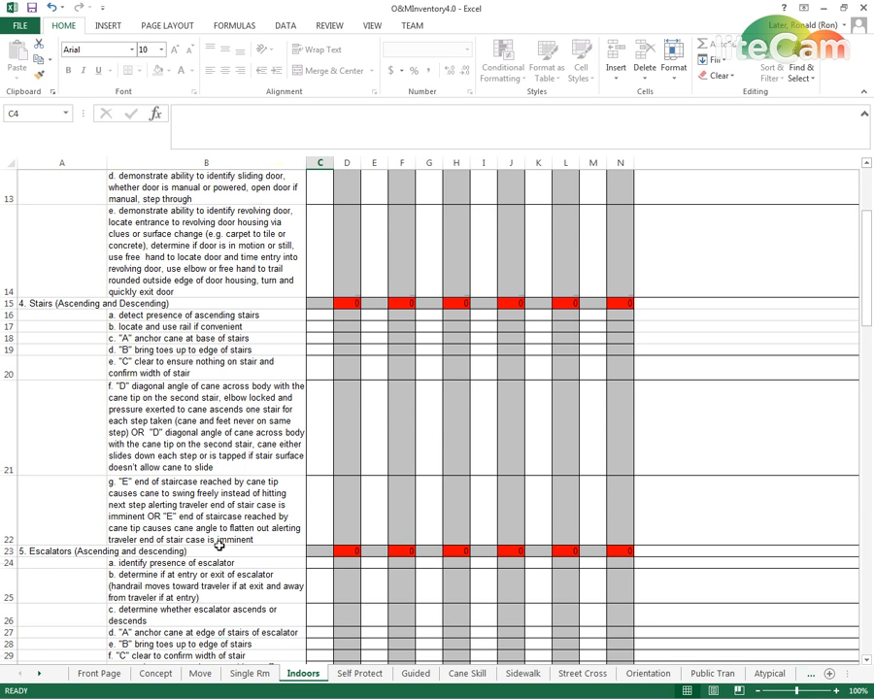
scroll(219, 546, "down", 1)
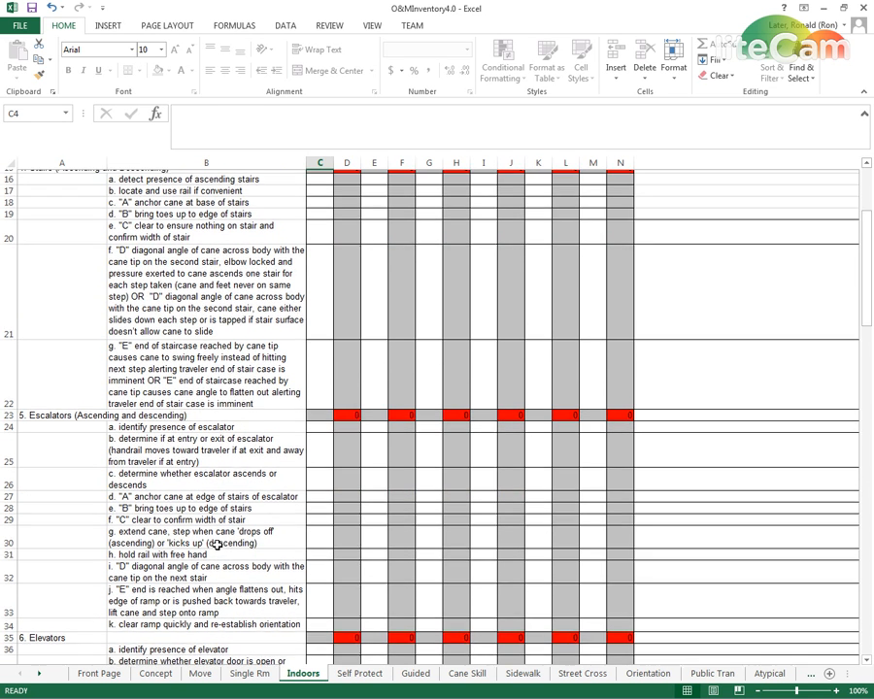
scroll(218, 545, "up", 2)
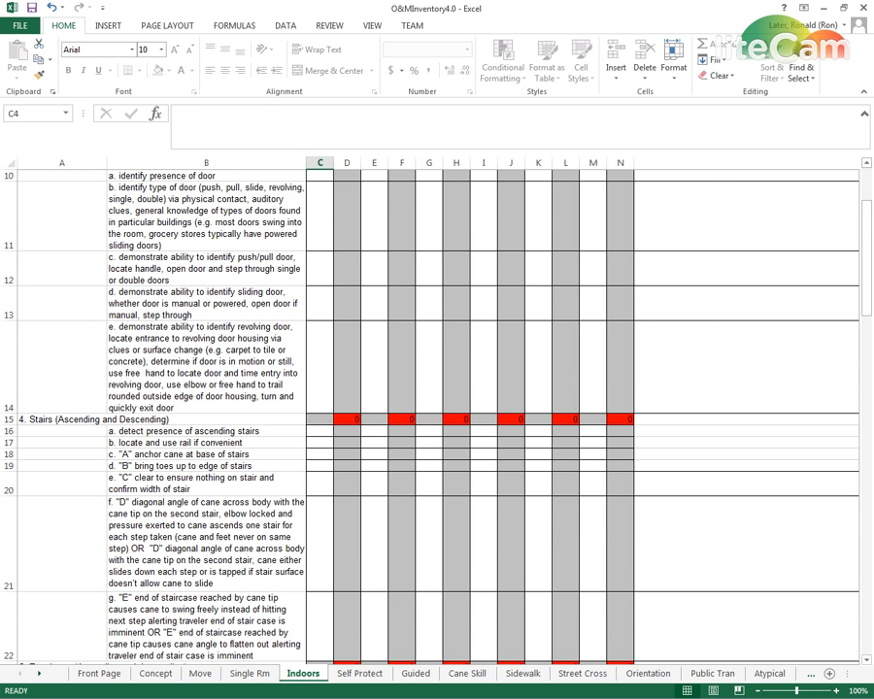
Switch to O&MInventory3.0 and set the Ascending Stairs skill a score in F30 of the Indoors sheet to 5
key("alt+Tab")
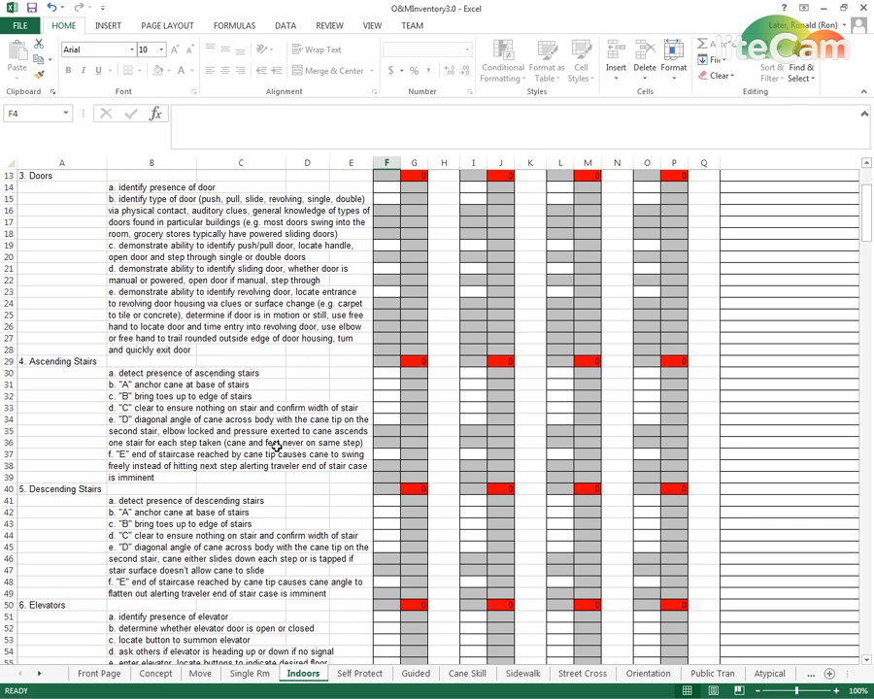
left_click(391, 376)
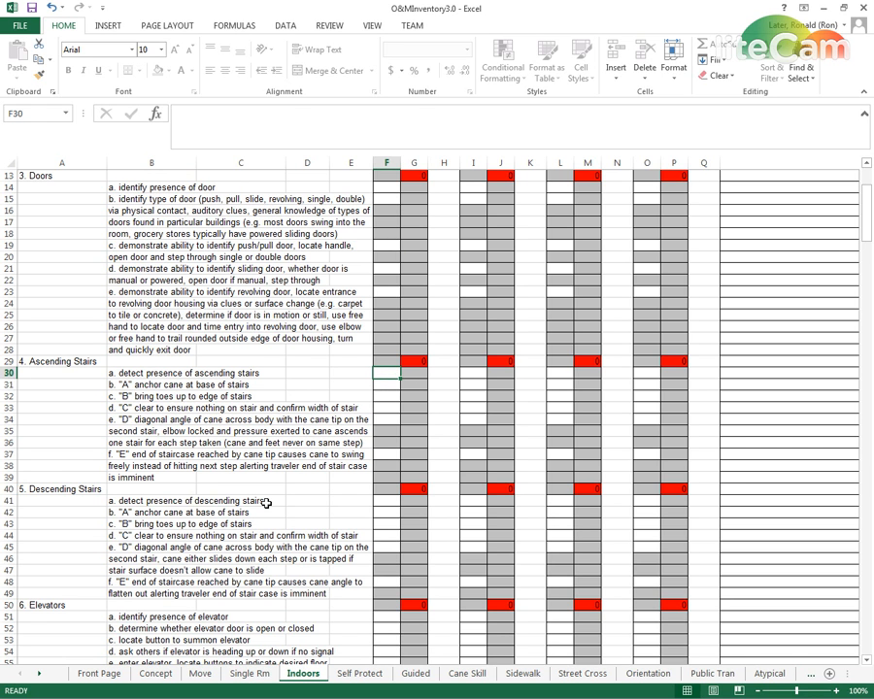
type("5")
key("Return")
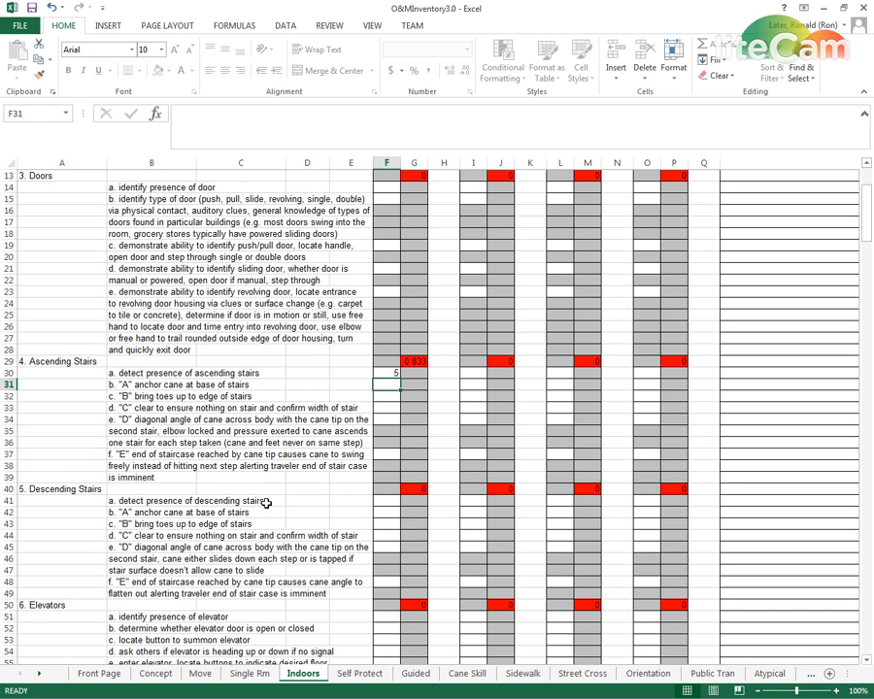
Inspect the Ascending Stairs auto score formula in G29 and the section's raw and percentage score formulas in G107 and G109
left_click(415, 361)
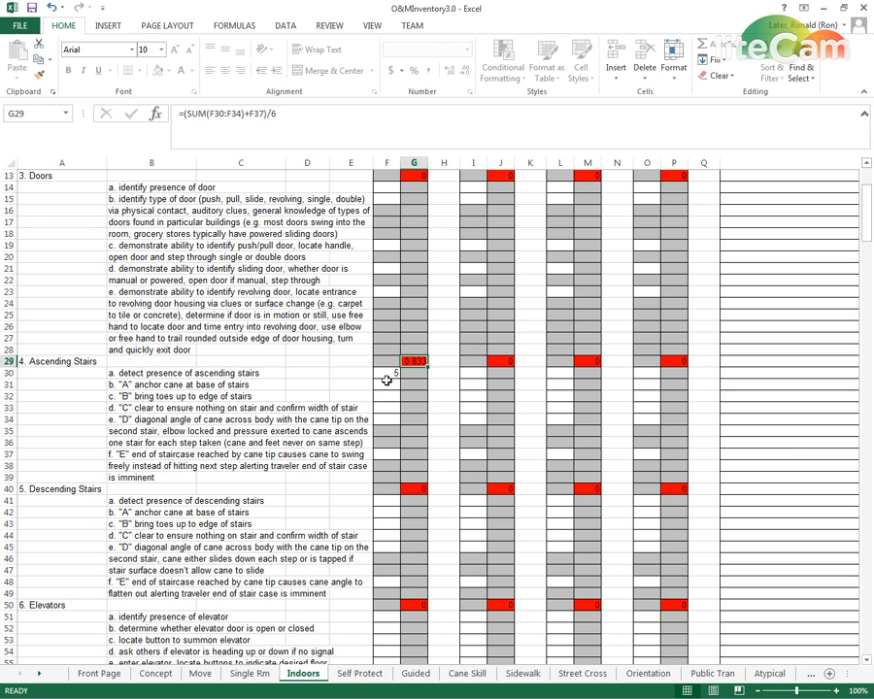
left_click(387, 384)
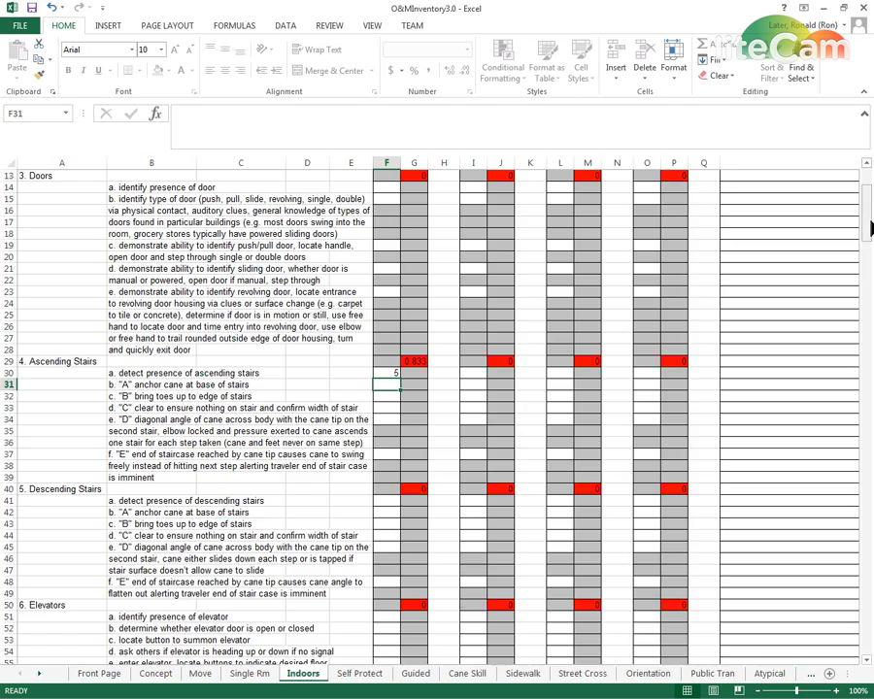
left_click_drag(867, 234, 872, 333)
left_click(418, 503)
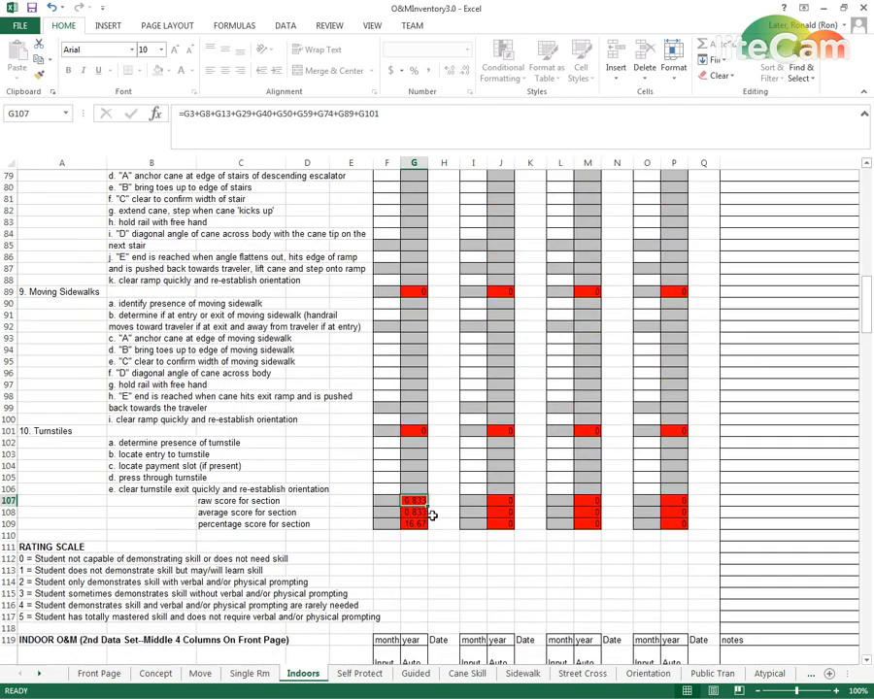
left_click(417, 525)
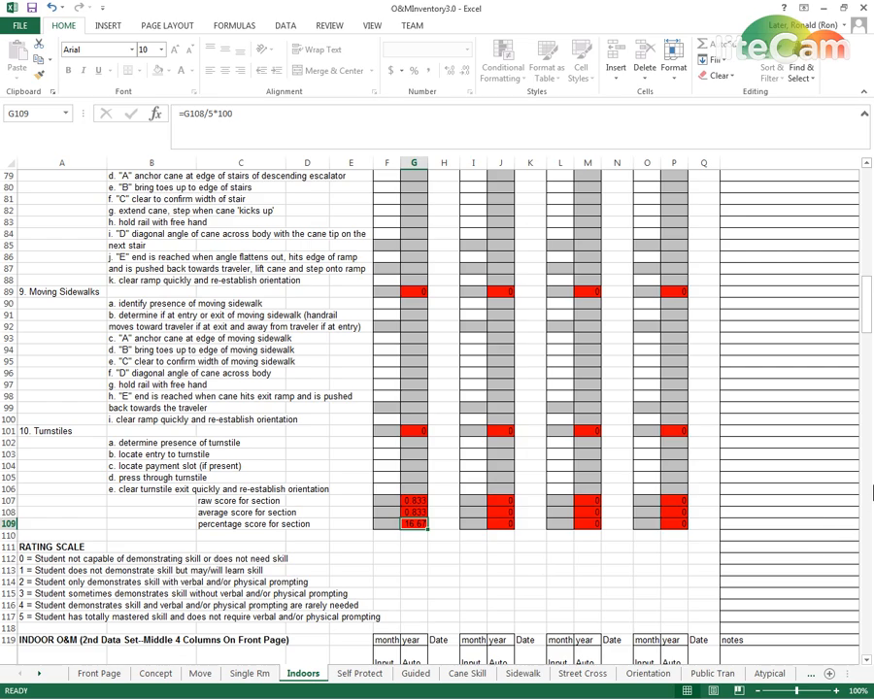
left_click_drag(871, 352, 871, 236)
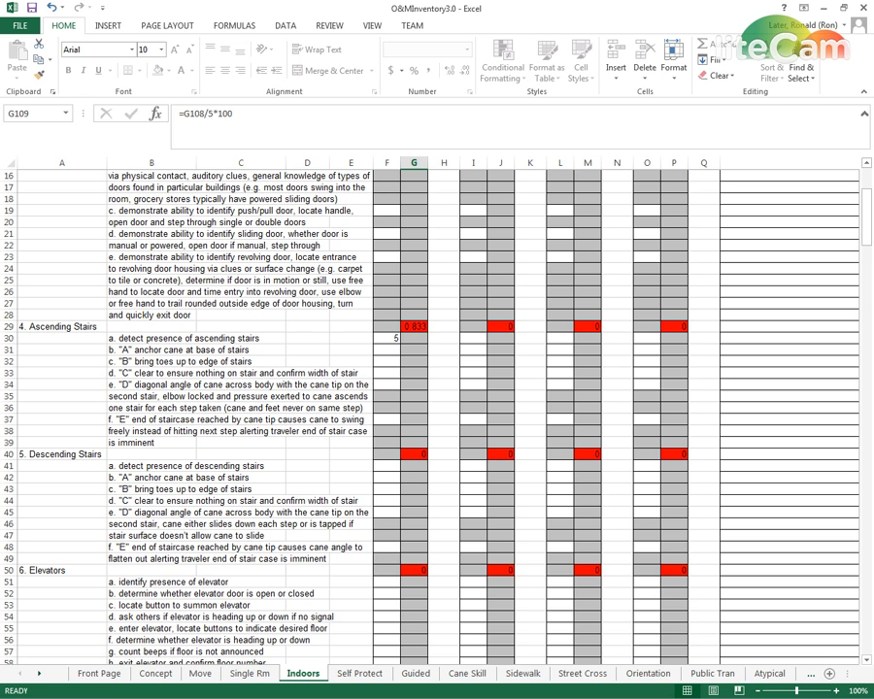
Switch to O&MInventory4.0 and set the Stairs skill a and b scores in C16:C17 of the Indoors sheet to 5
key("alt+Tab")
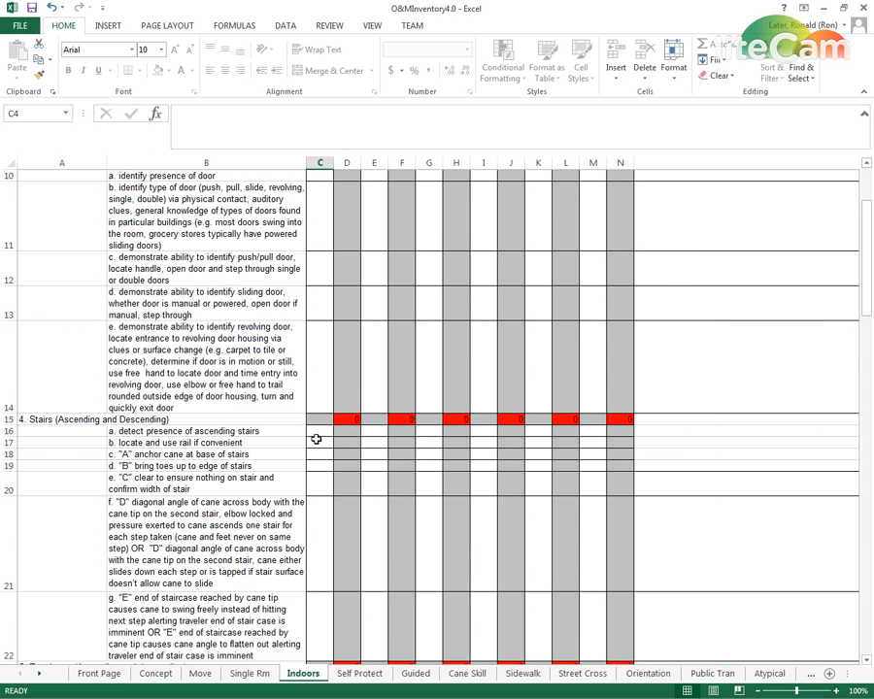
left_click(322, 432)
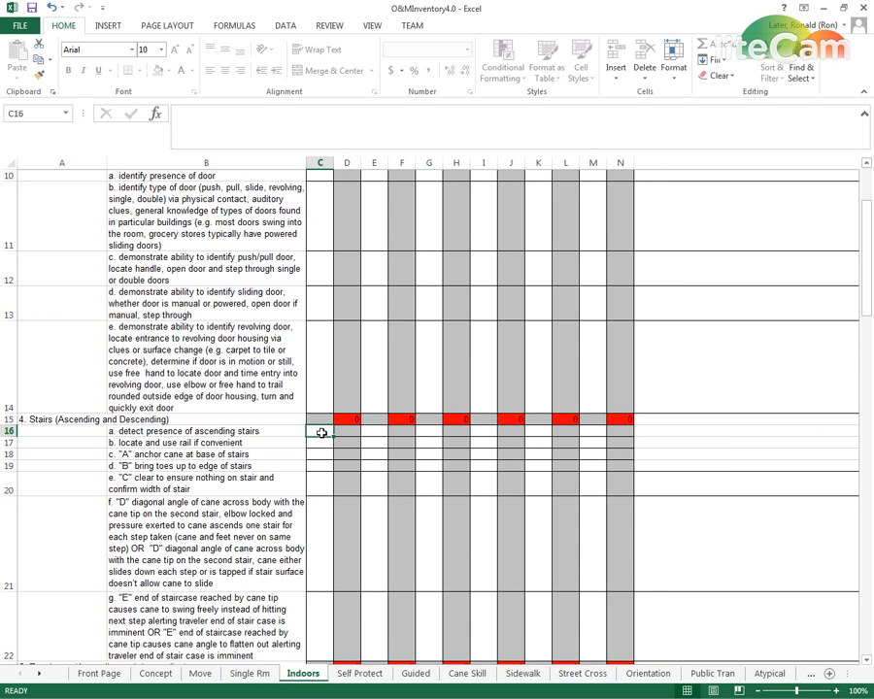
type("5")
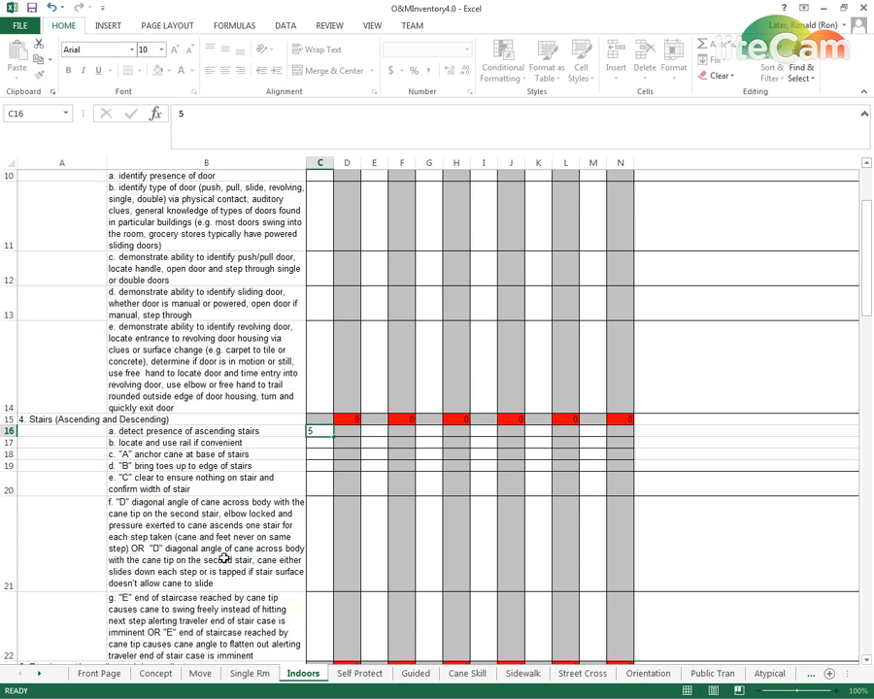
key("Return")
type("5")
key("Return")
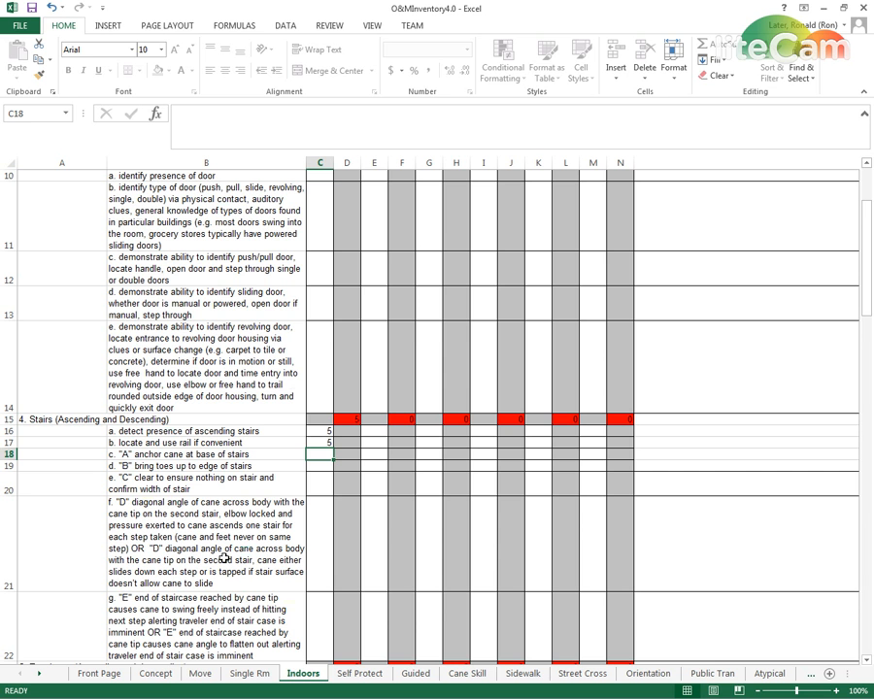
Set the Stairs skill c to g scores in C18:C22 and the Escalators skill a score in C24 to 0
type("0")
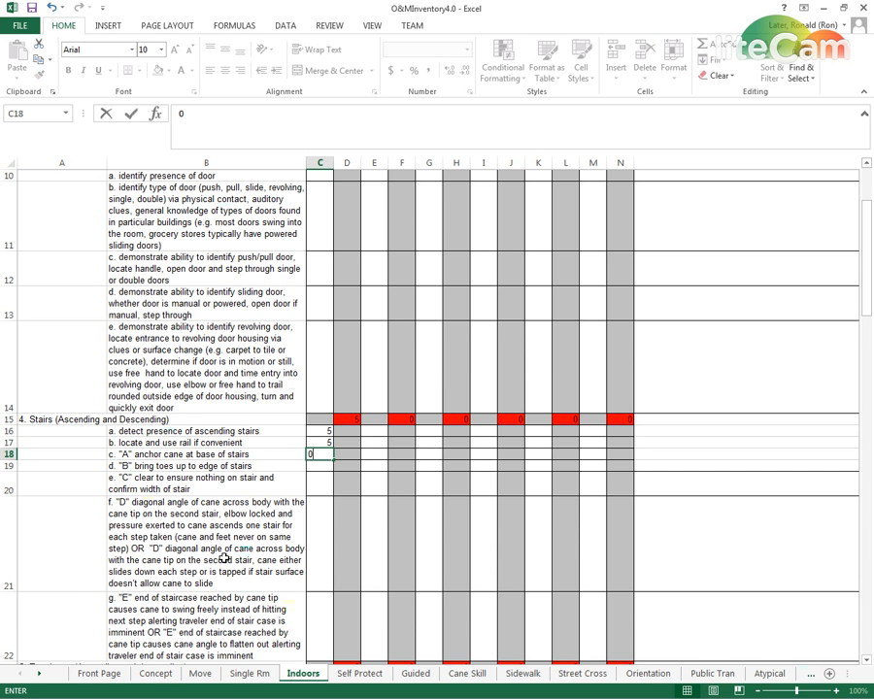
key("Return")
type("0")
key("Return")
type("0")
key("Return")
type("0")
key("Return")
type("0")
key("Return")
type("0")
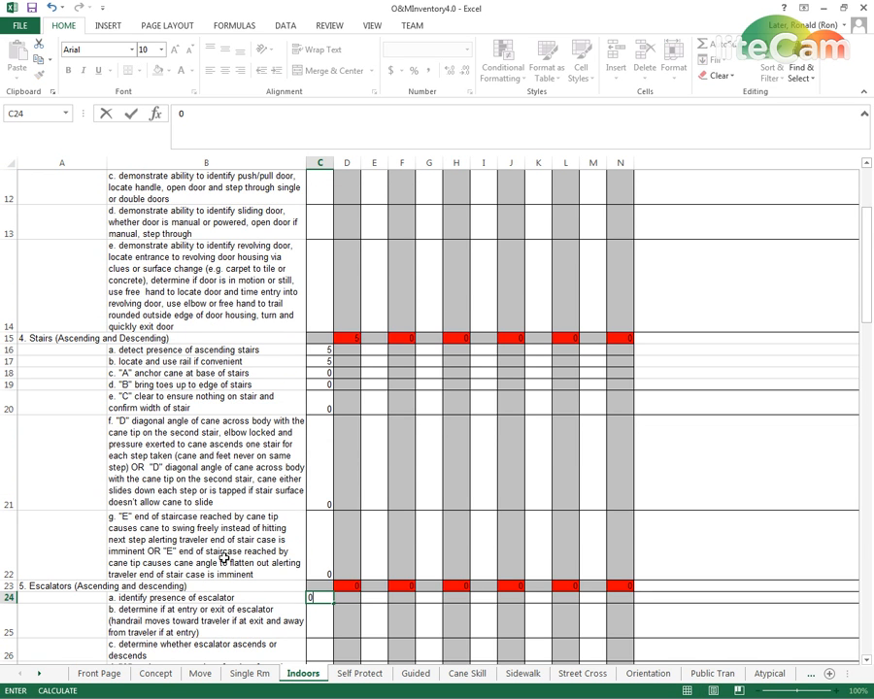
Inspect the Stairs auto score formula in D15 and check the raw, average and percentage scores for the Indoors domain
scroll(224, 559, "up", 3)
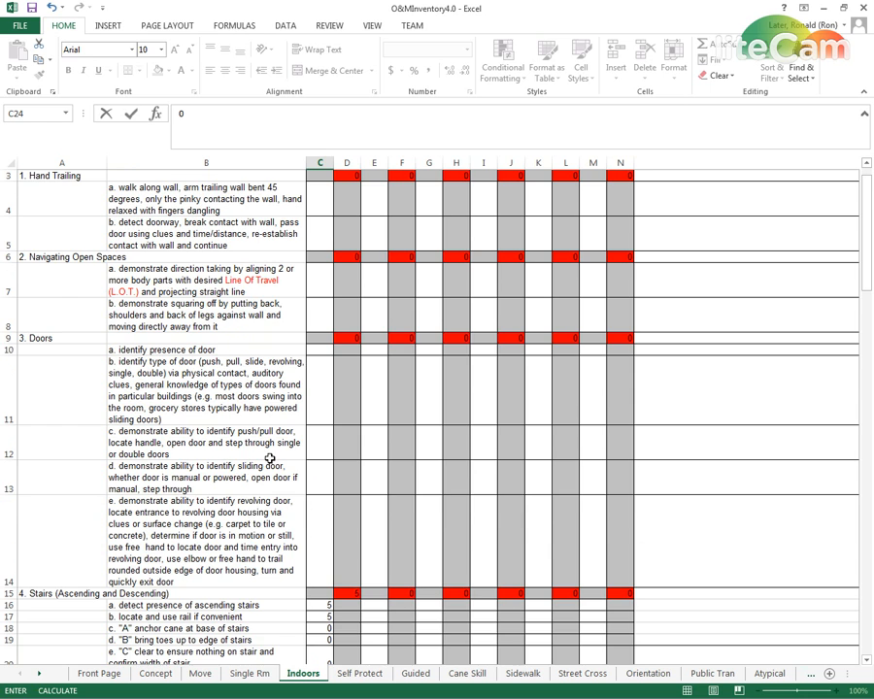
scroll(270, 458, "up", 1)
scroll(273, 486, "down", 3)
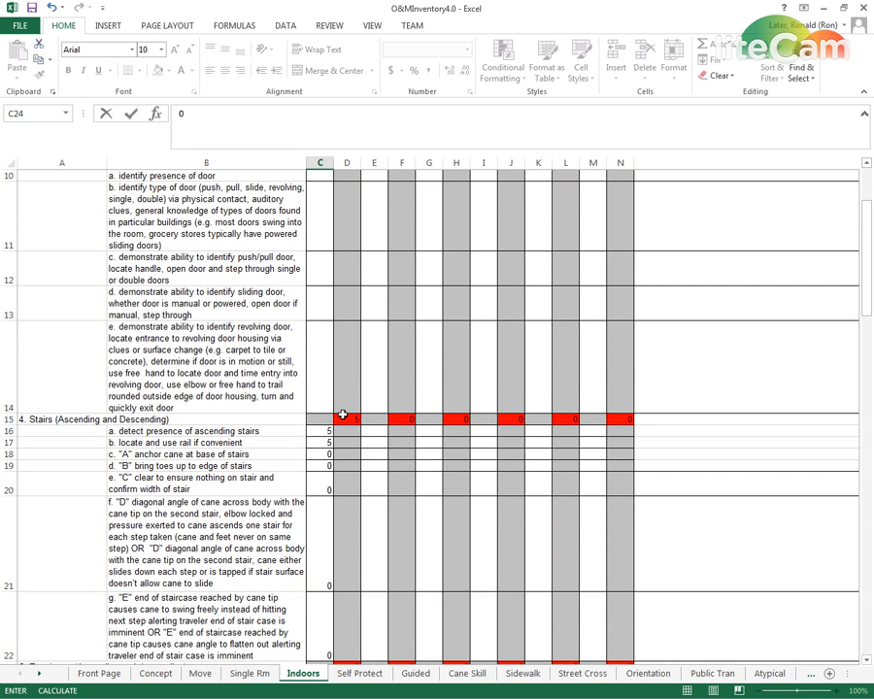
left_click(345, 417)
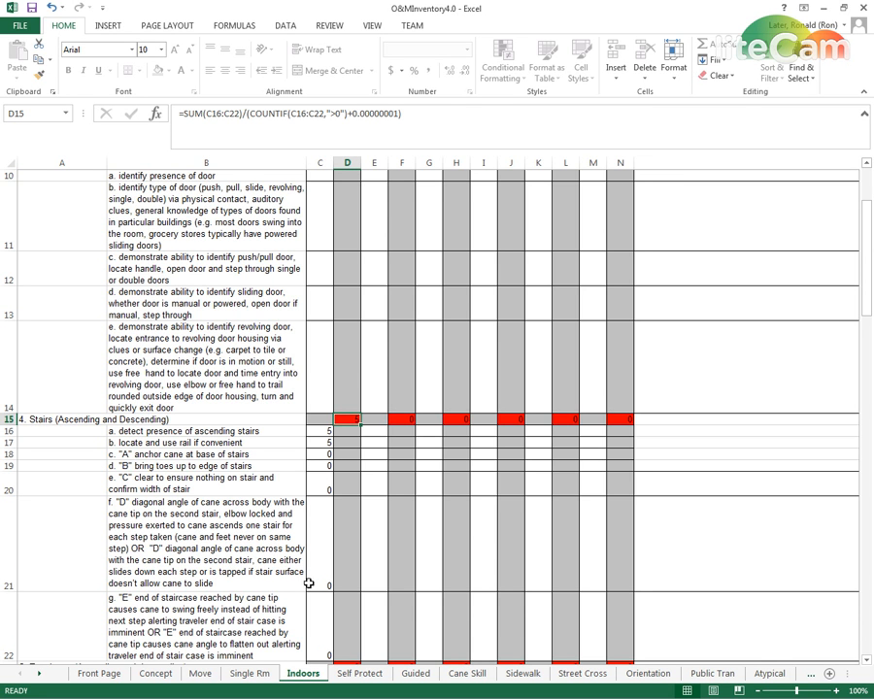
left_click_drag(871, 307, 864, 416)
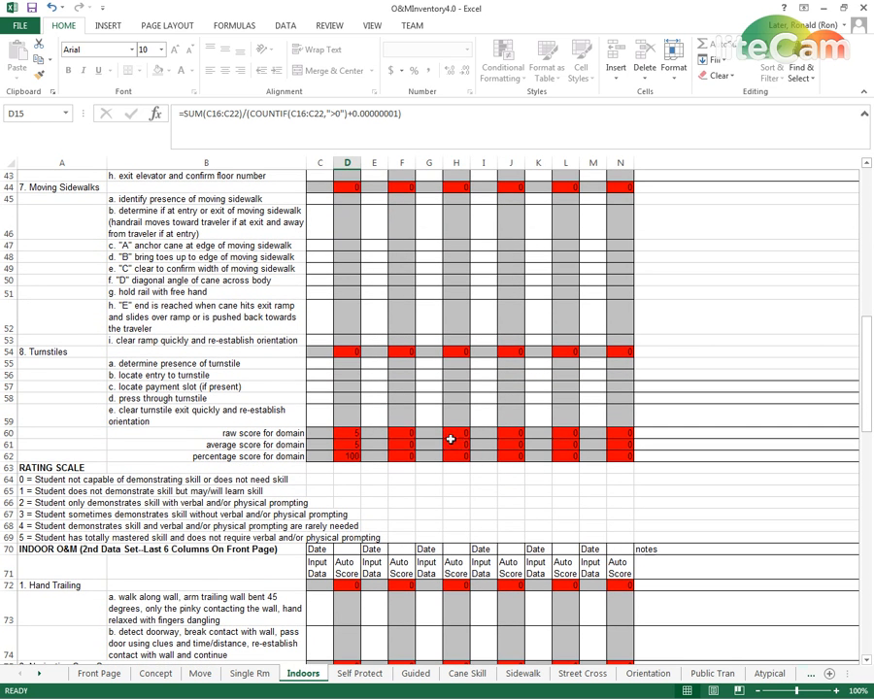
left_click(329, 397)
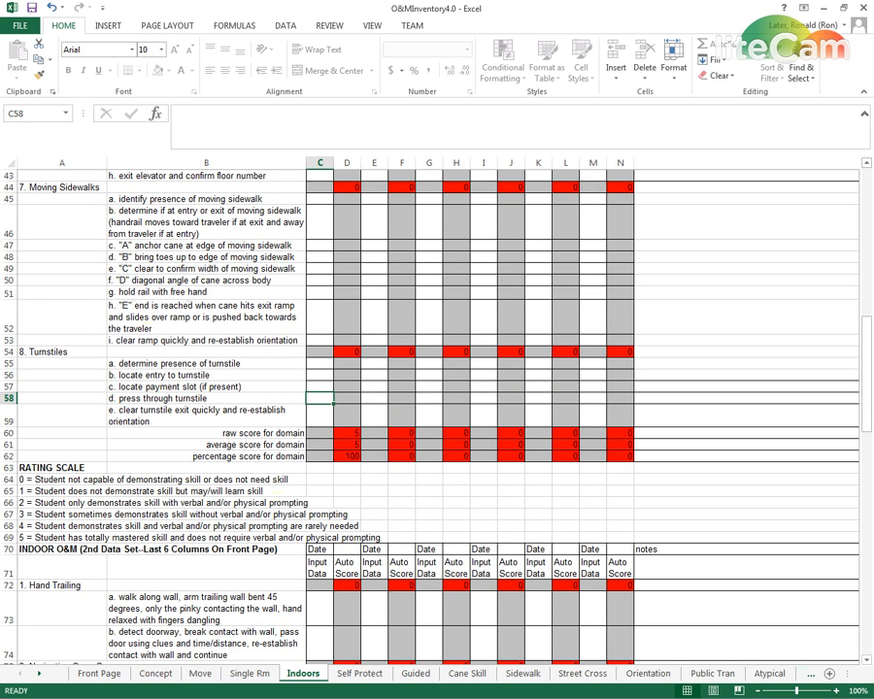
Switch to O&MInventory3.0 and inspect the Ascending Stairs auto score formula in G29 against the unscored skill cells in F31:F34
key("alt+Tab")
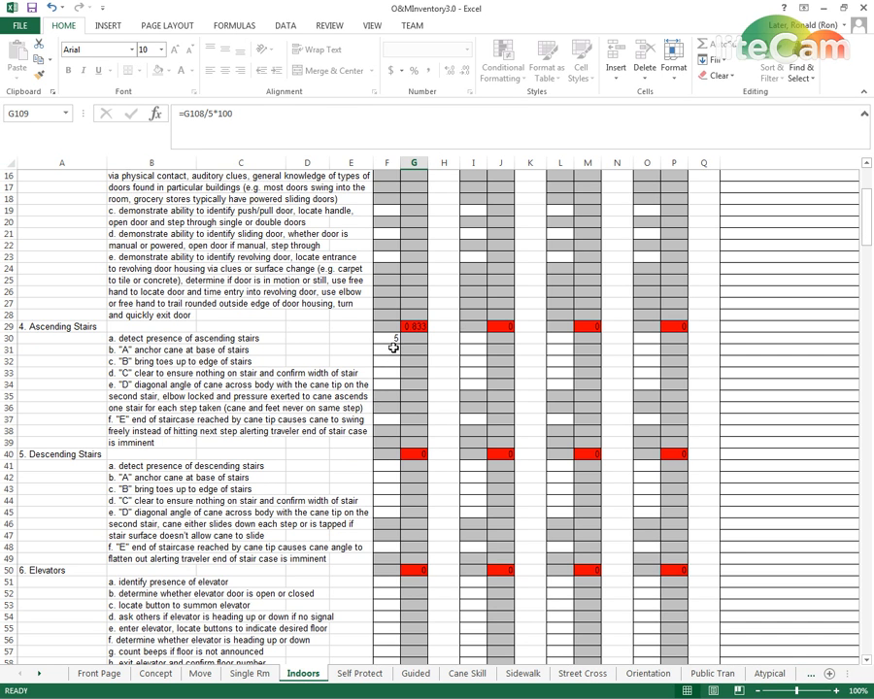
left_click(420, 327)
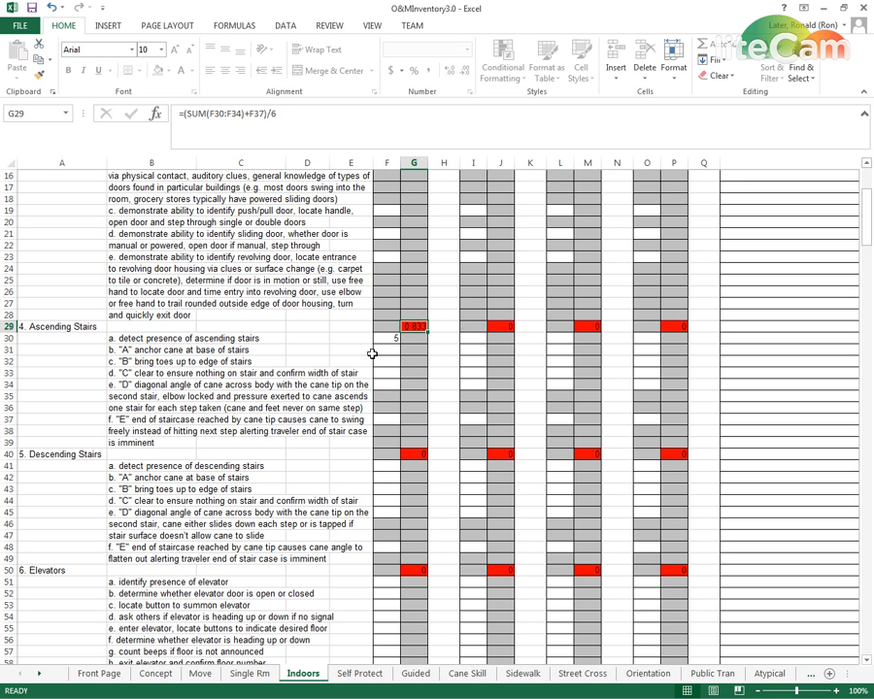
left_click(390, 351)
left_click(391, 362)
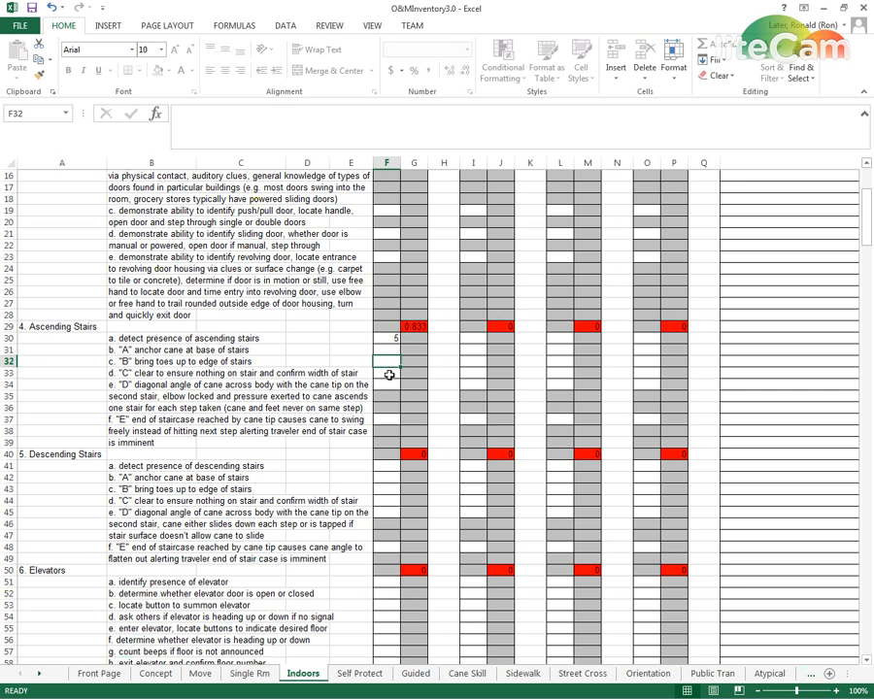
left_click(390, 386)
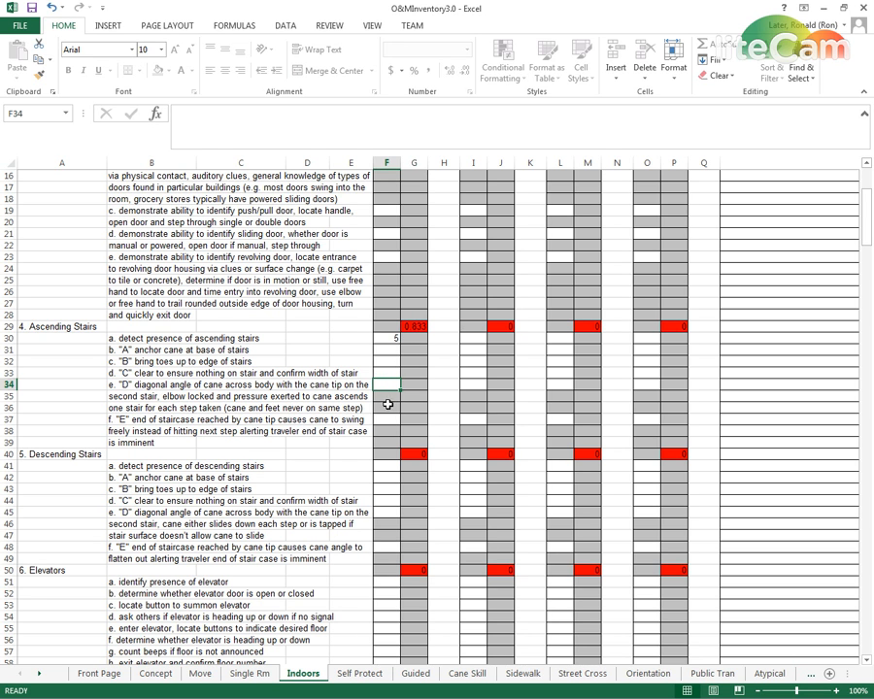
Check the Indoors section scores in G107:G109, then switch to O&MInventory4.0 and inspect the domain raw score formula in D60
scroll(386, 352, "up", 2)
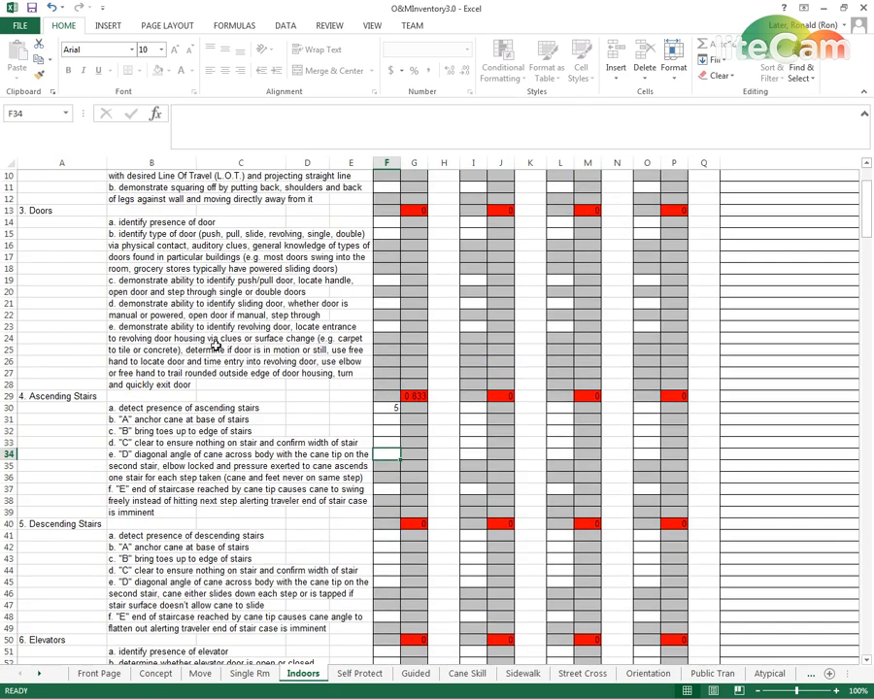
left_click_drag(867, 220, 864, 296)
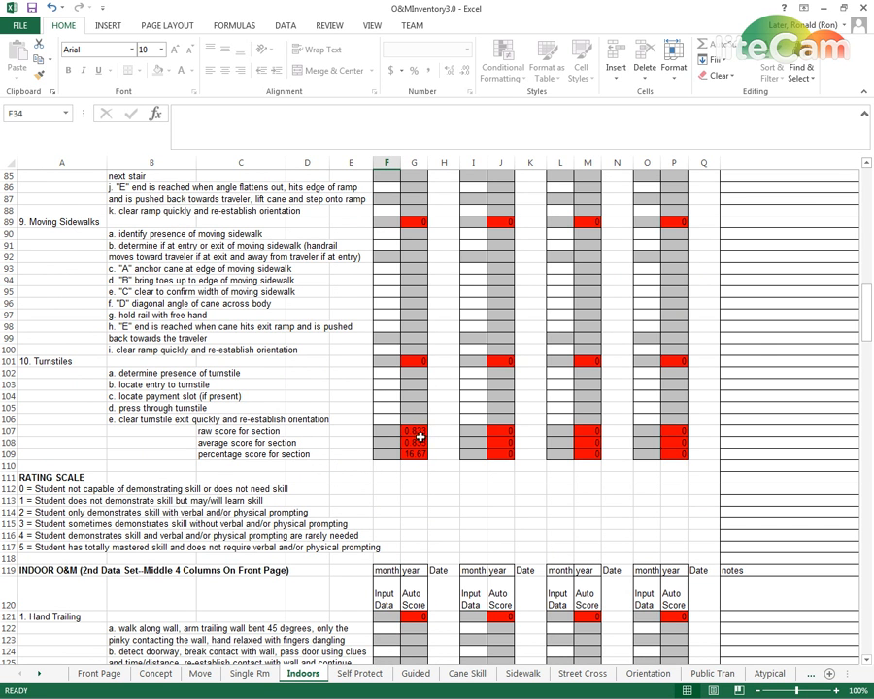
left_click_drag(869, 321, 871, 272)
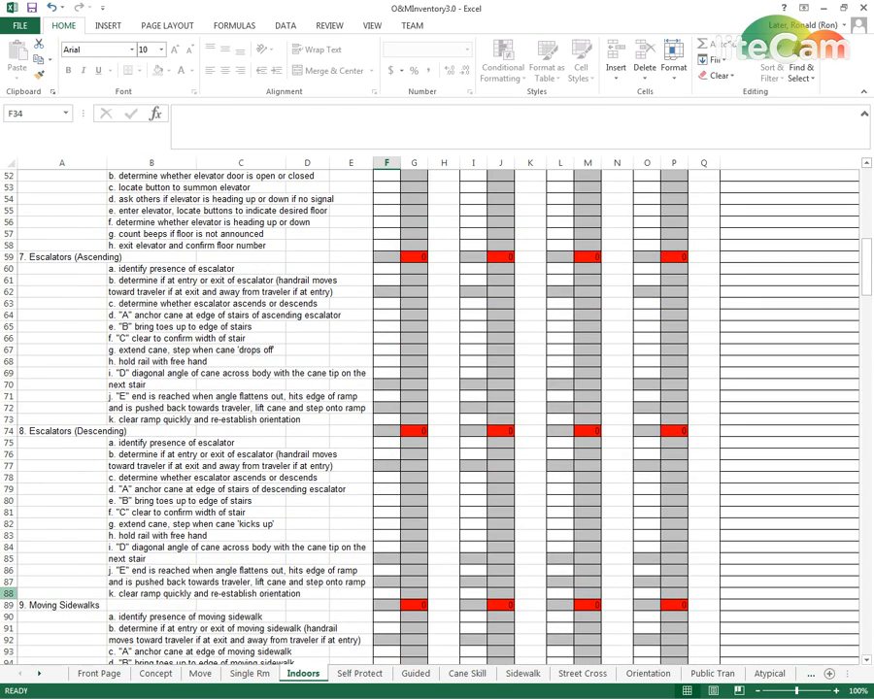
key("alt+Tab")
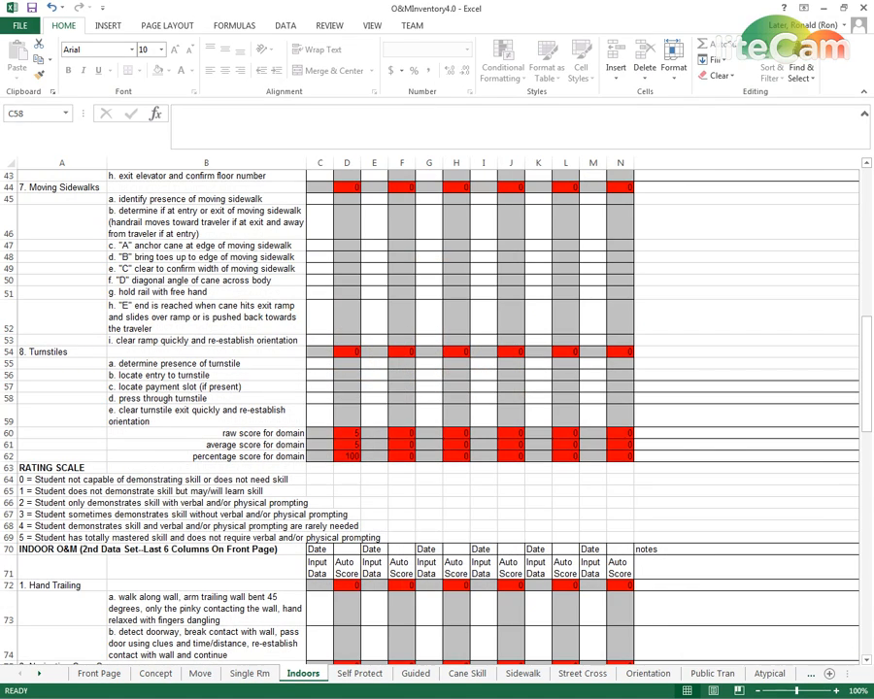
left_click(343, 433)
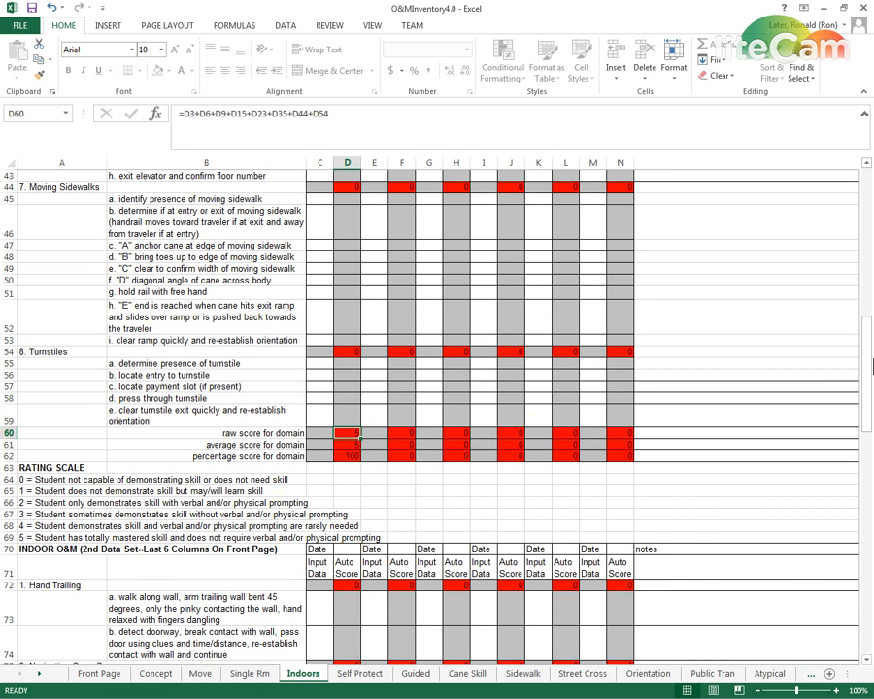
Set the Stairs skill a score in C16 of the Indoors sheet to 4
left_click_drag(871, 365, 872, 261)
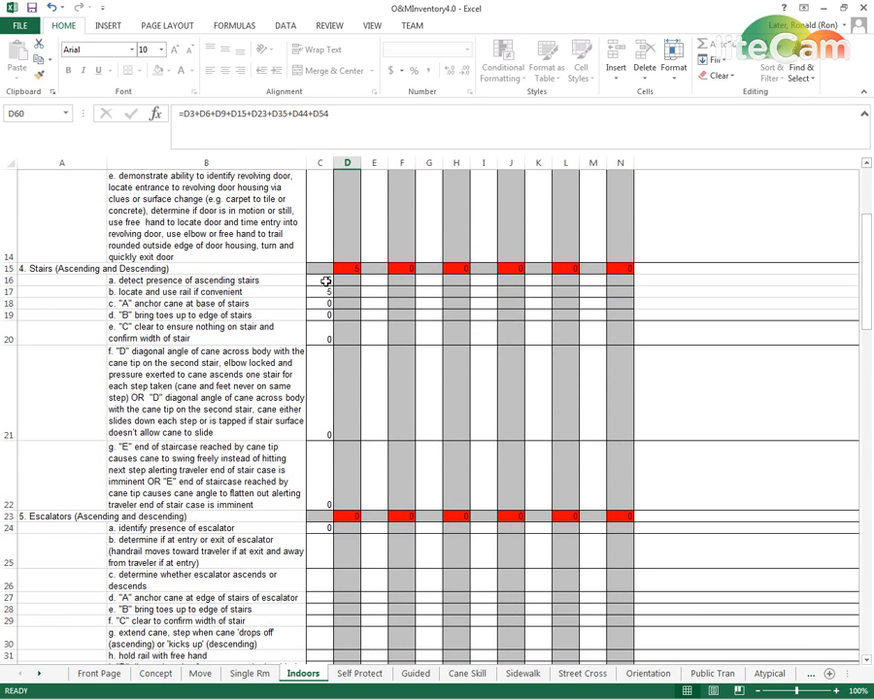
left_click(326, 281)
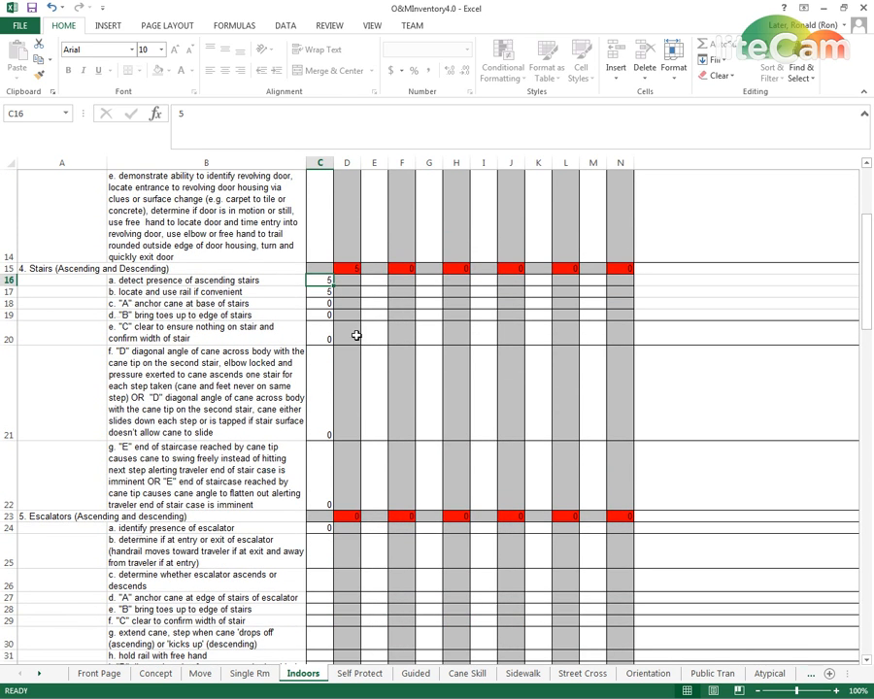
type("4")
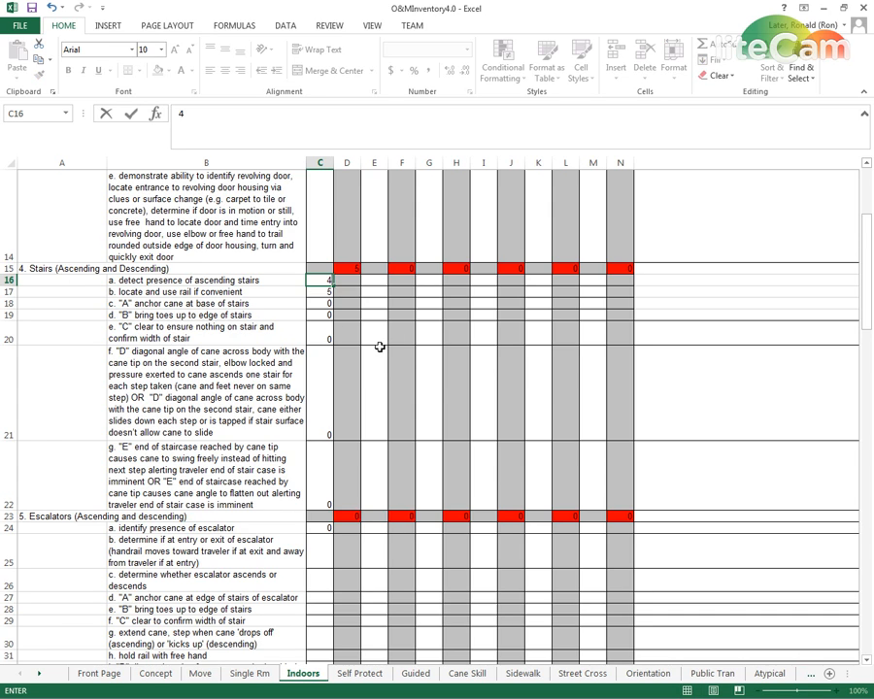
key("Return")
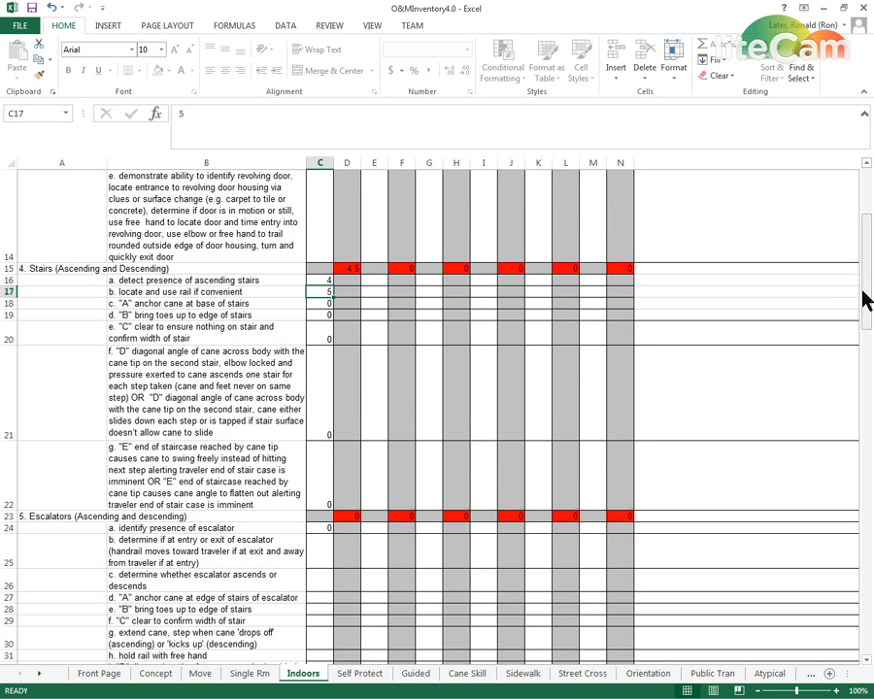
Check the Indoors domain's raw and average scores and inspect the percentage score formula in D62
left_click_drag(872, 312, 864, 390)
left_click(352, 549)
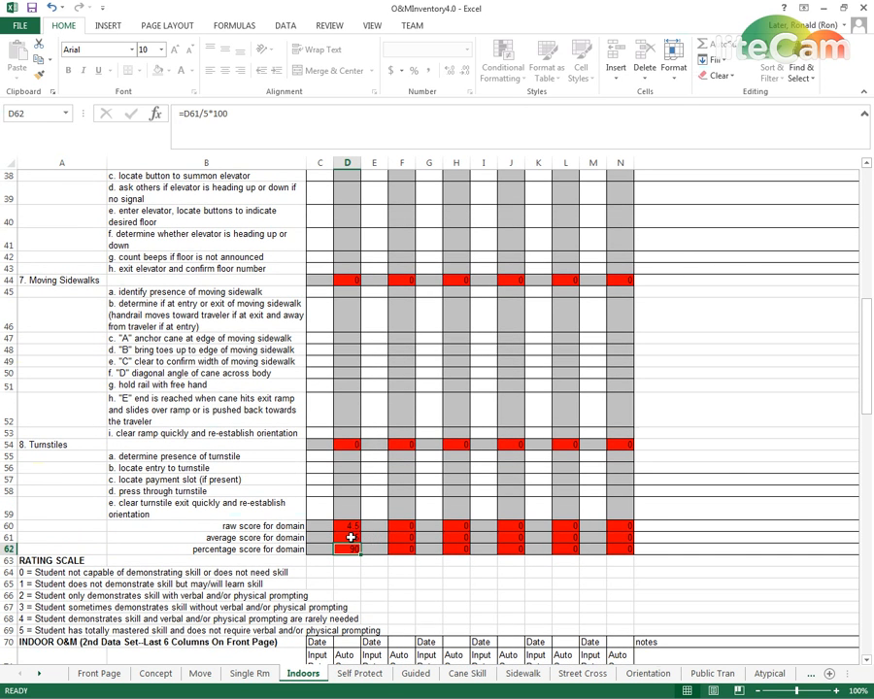
left_click(321, 492)
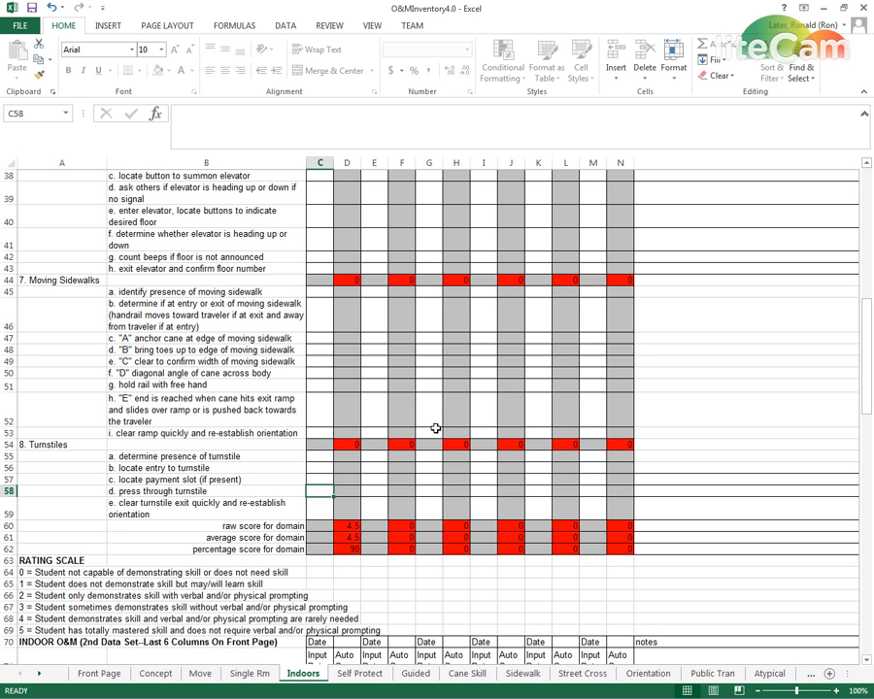
Review the Indoors skills in both data sets and read the combined ascending and descending Stairs skill f in B21
scroll(422, 431, "down", 10)
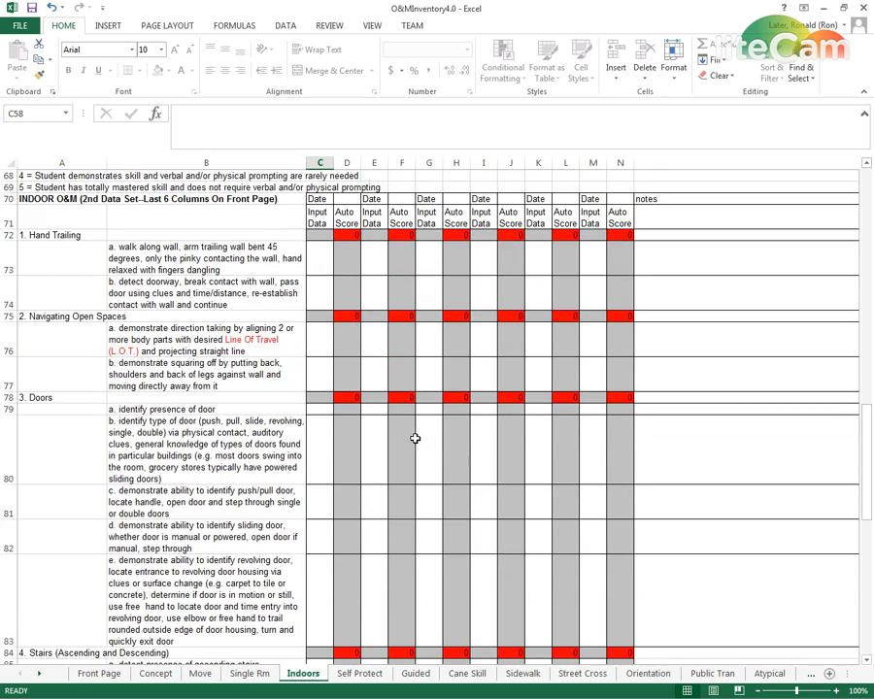
scroll(408, 449, "up", 4)
scroll(407, 457, "up", 7)
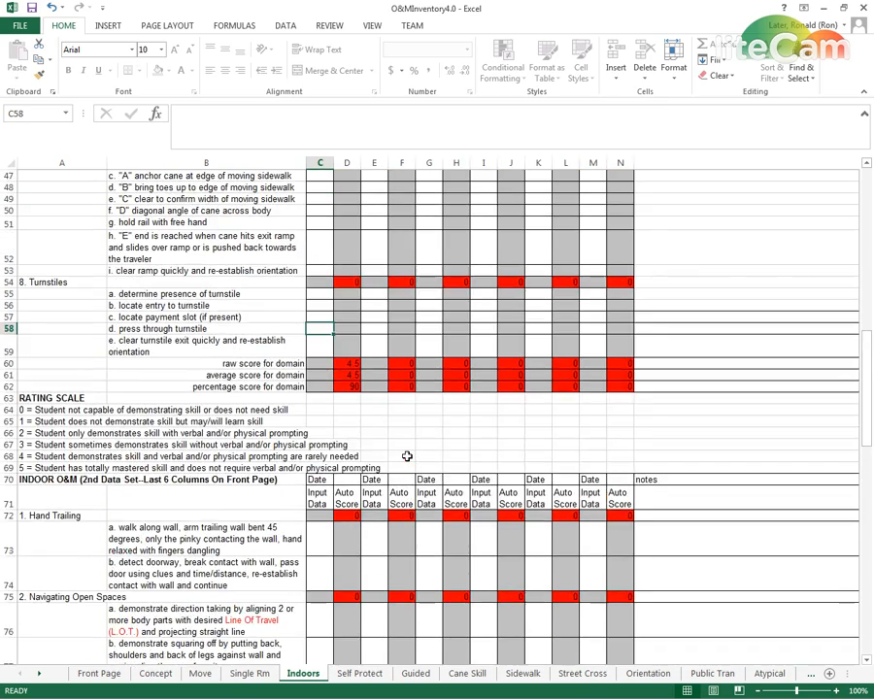
scroll(406, 457, "up", 10)
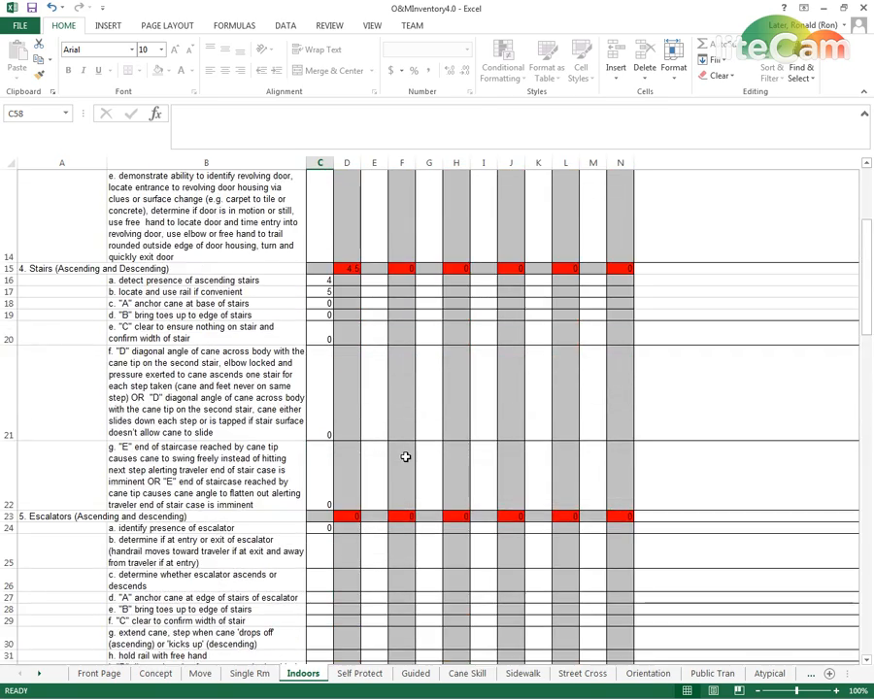
scroll(404, 458, "up", 2)
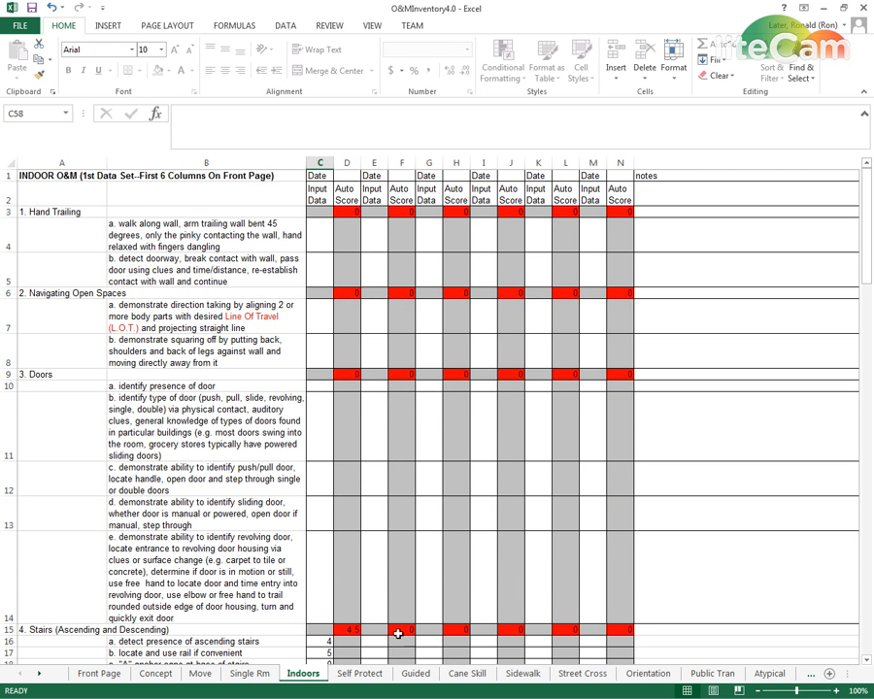
scroll(137, 394, "down", 4)
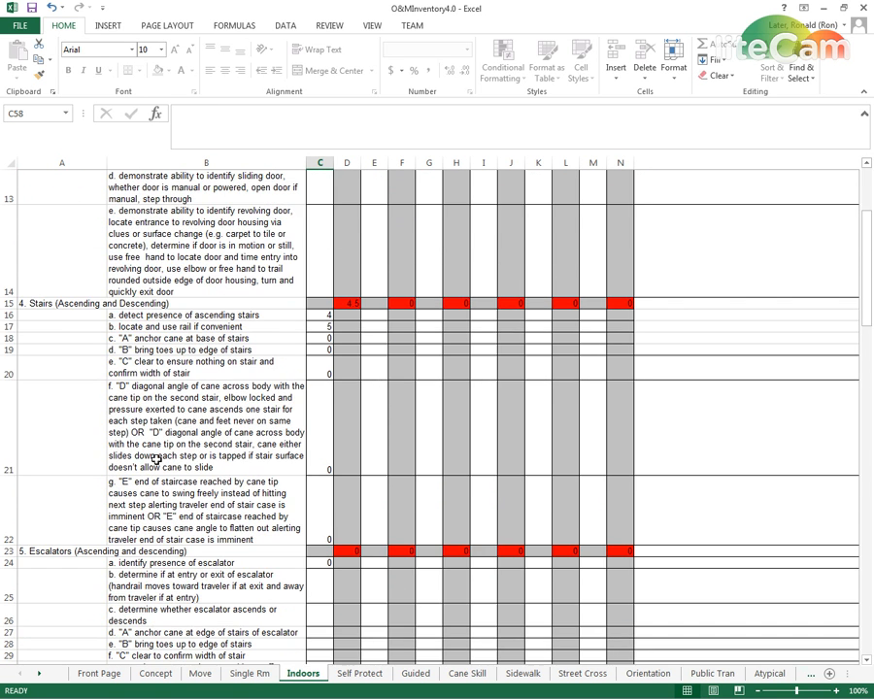
left_click(137, 394)
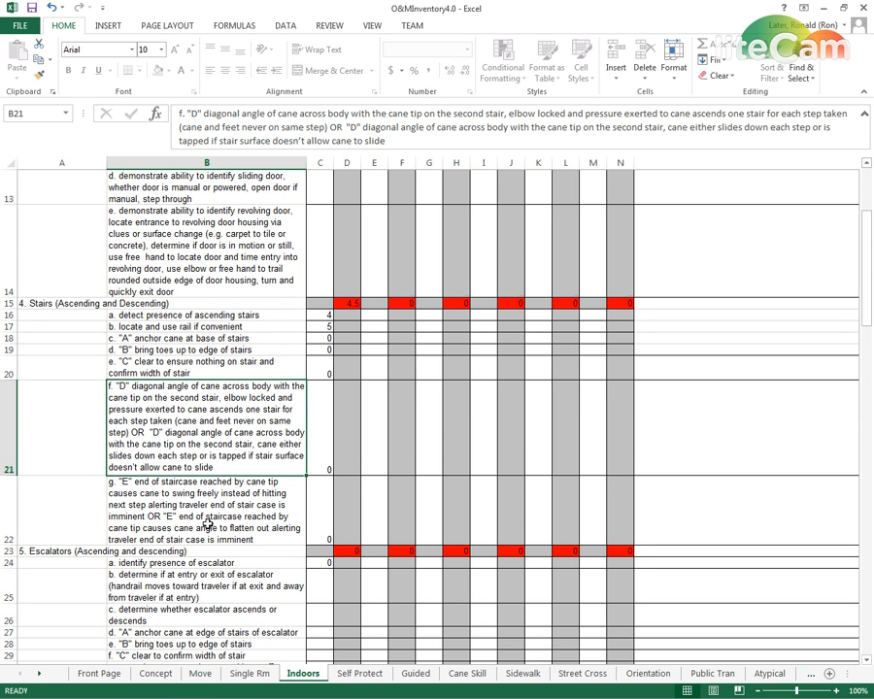
Open the Street Cross sheet and examine the 'Plus' Intersections skills, including the Traffic Signal Plan A skill in B49
left_click(588, 683)
scroll(171, 583, "down", 10)
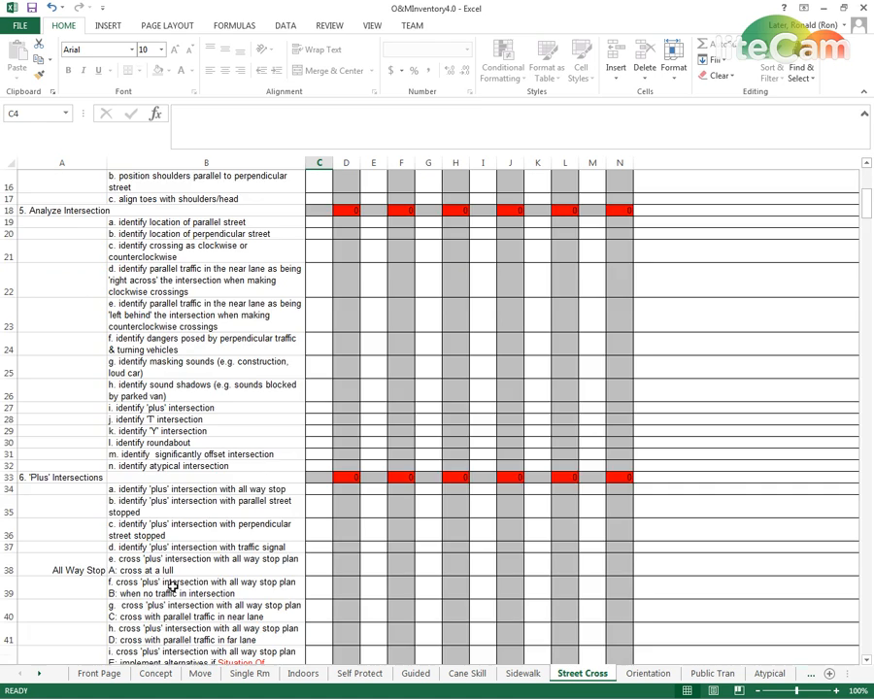
scroll(173, 587, "down", 4)
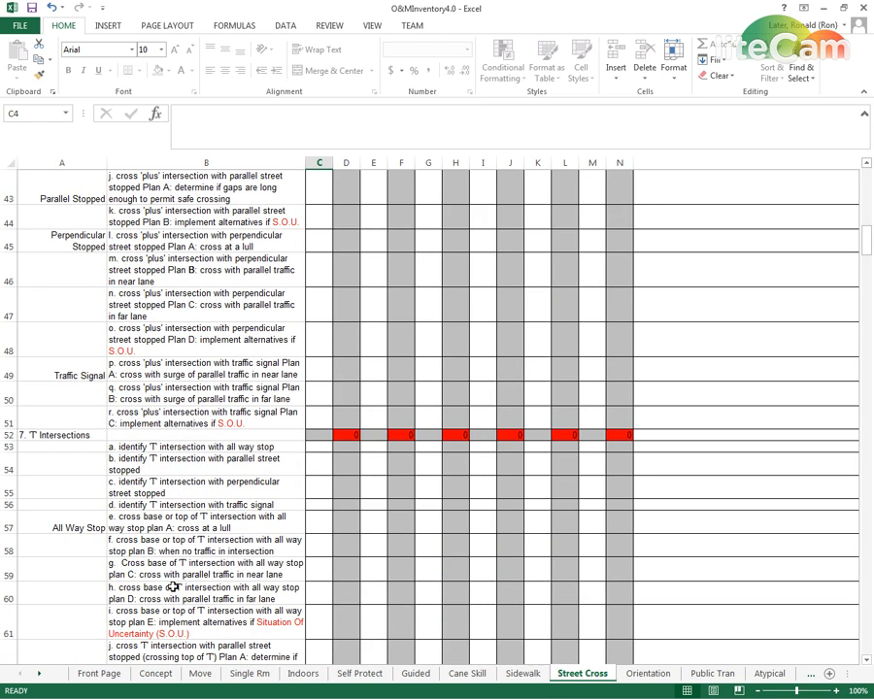
scroll(171, 587, "up", 2)
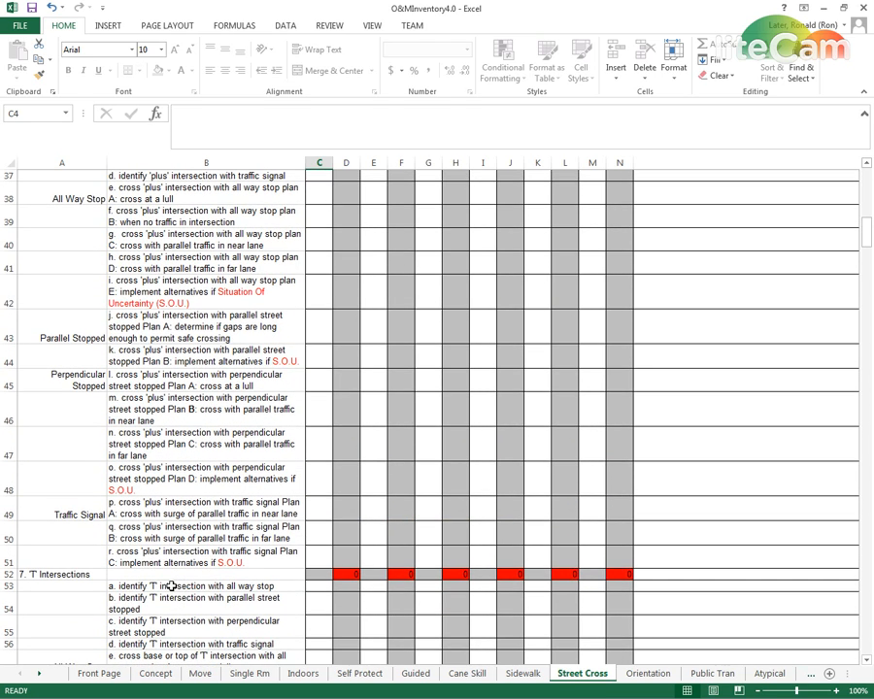
left_click(137, 514)
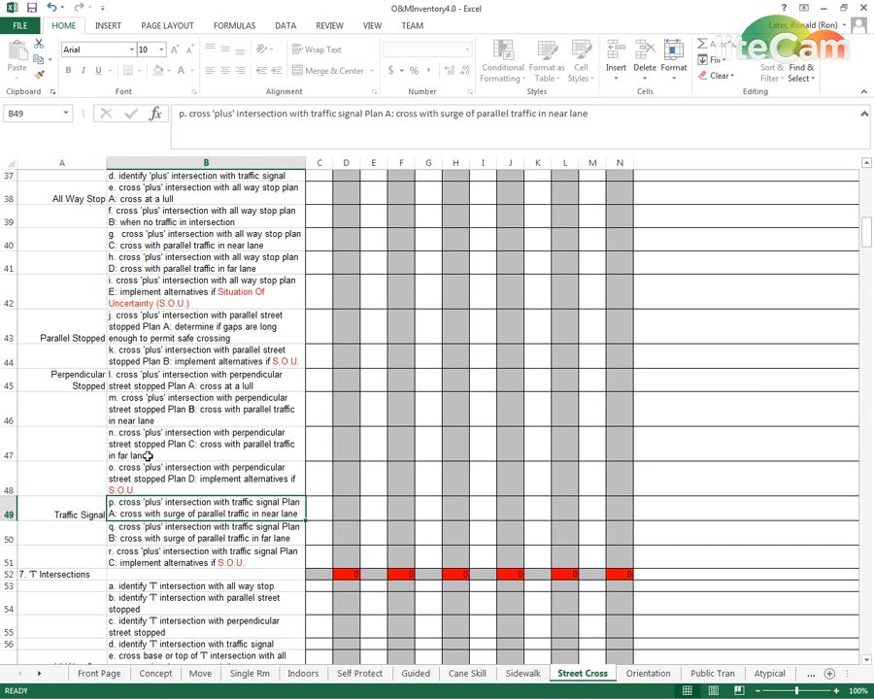
Examine the 'plus' intersection All Way Stop plans A to E in B38:B42 and the Parallel Stopped label in A43
scroll(145, 462, "up", 1)
left_click(130, 256)
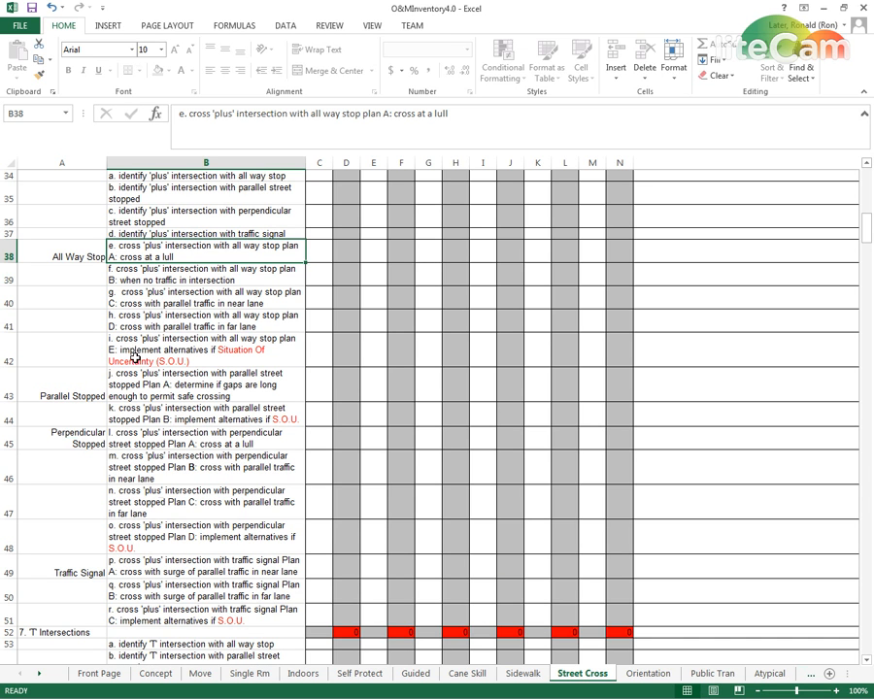
left_click(156, 282)
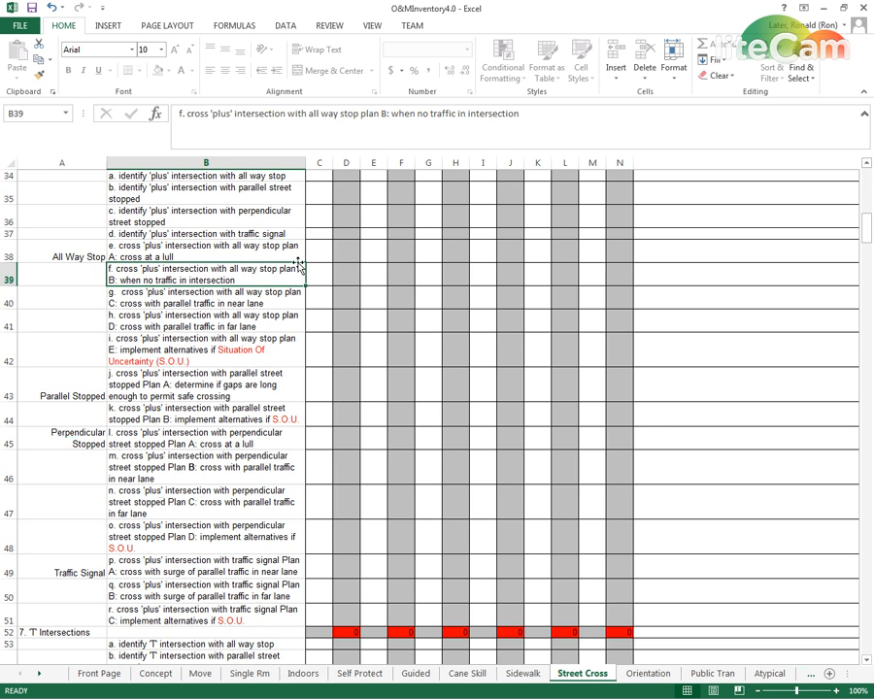
left_click(224, 306)
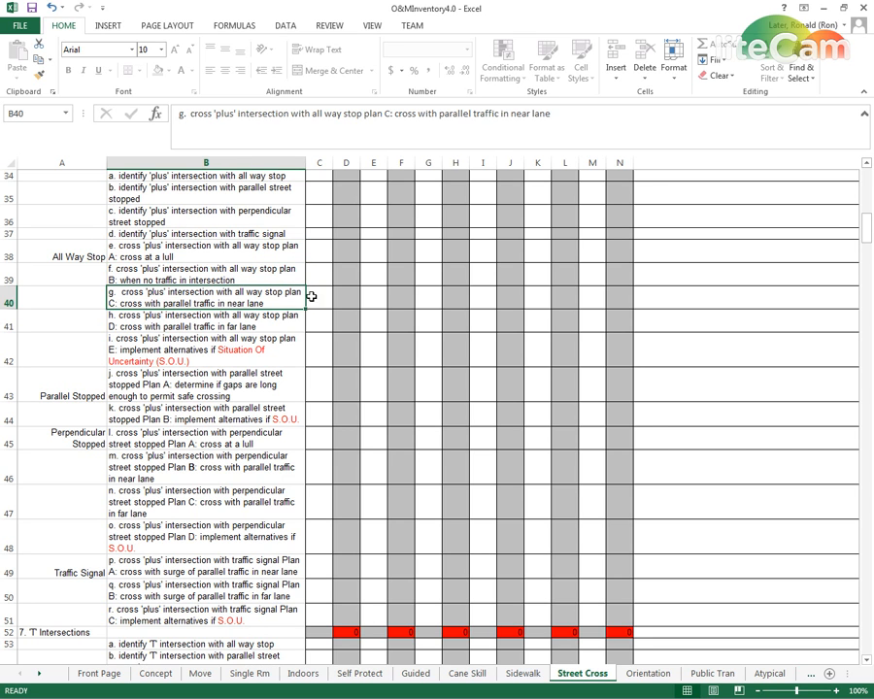
left_click(202, 322)
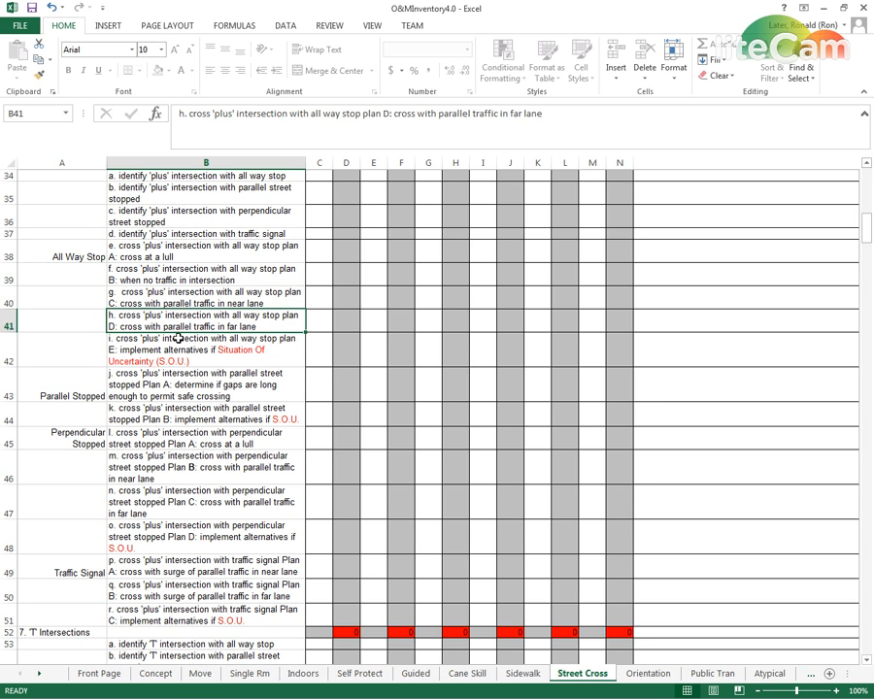
left_click(197, 354)
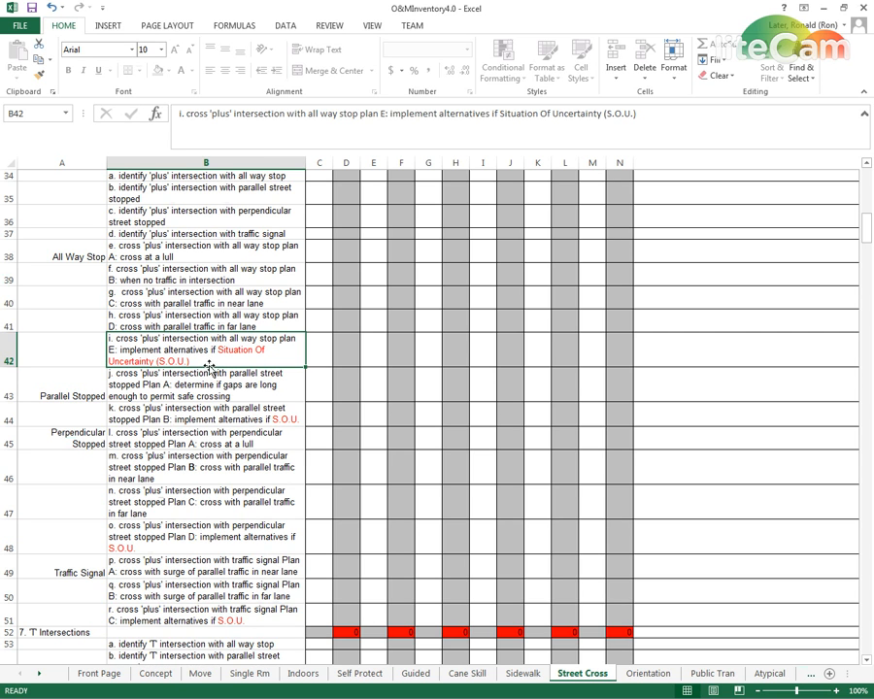
left_click(70, 389)
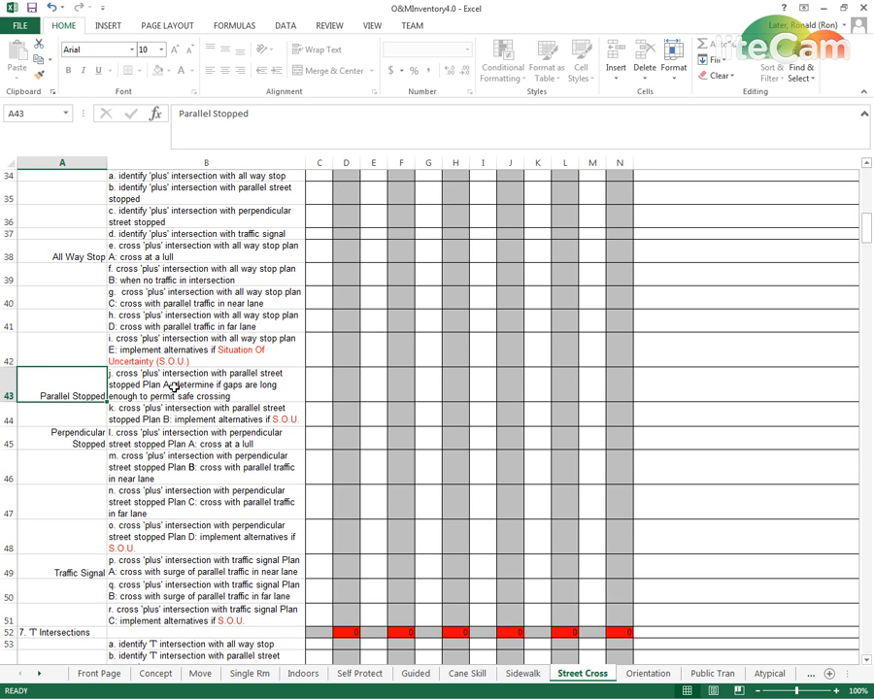